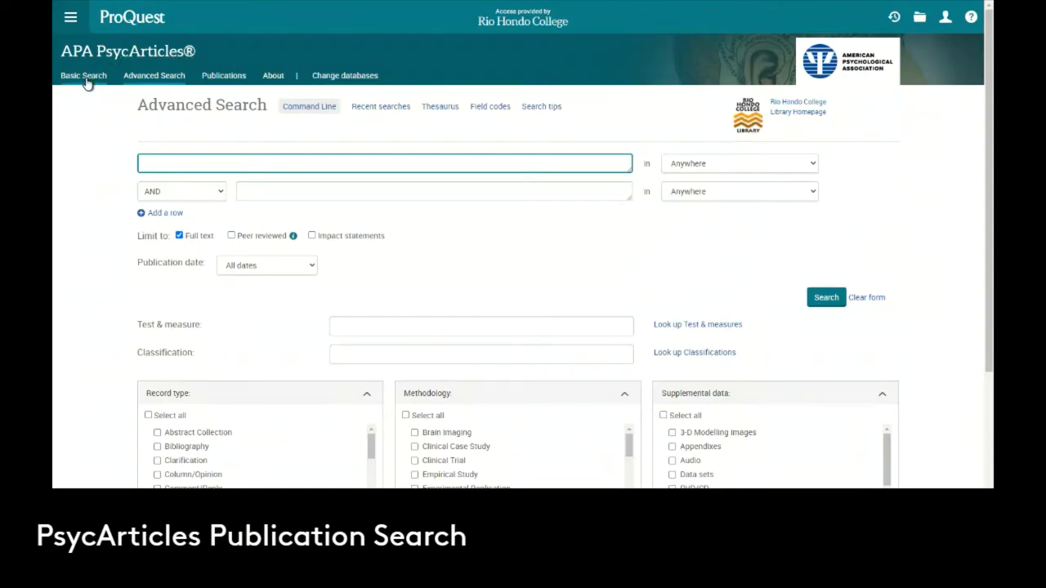
Step: Open the Publications list of all 142 APA PsycArticles journals, keeping the 'In title' search field
left_click(231, 85)
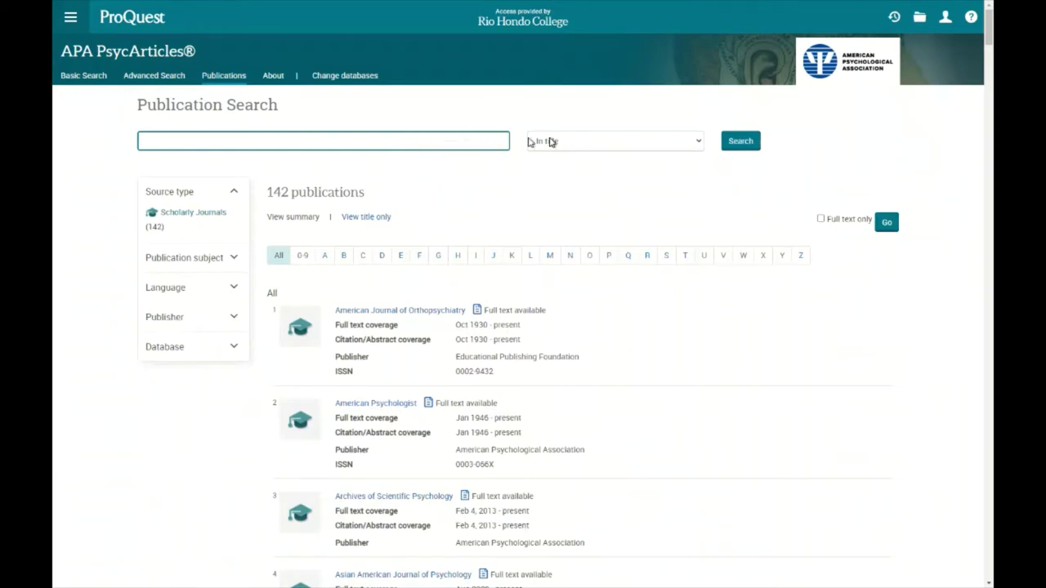
left_click(604, 145)
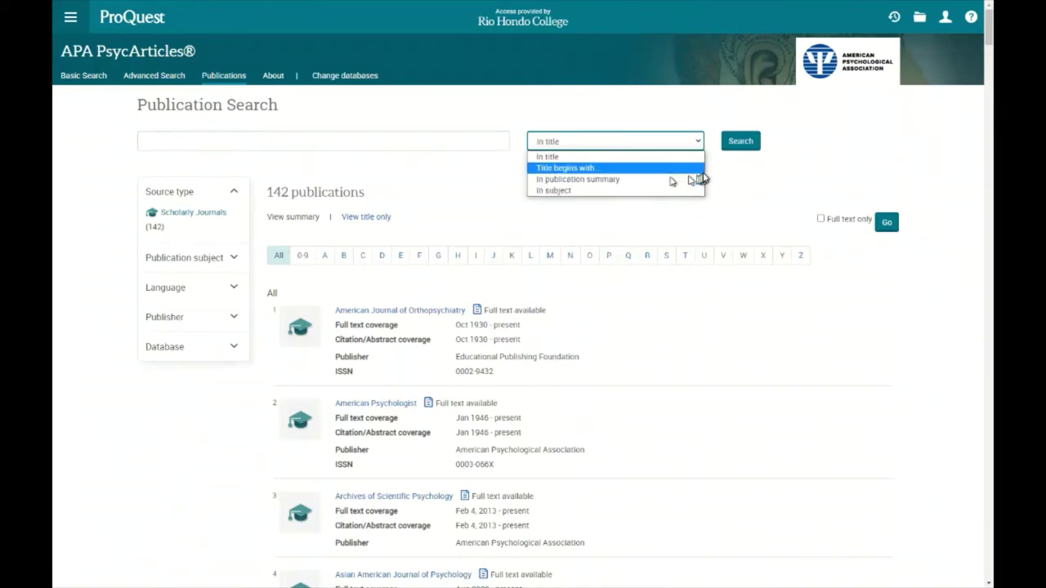
left_click(760, 170)
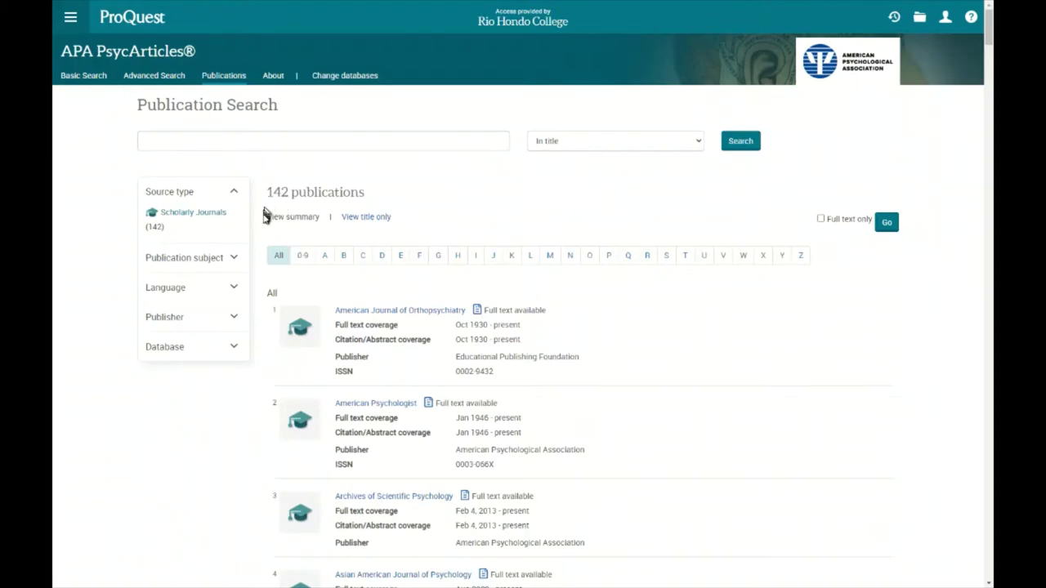
left_click(569, 262)
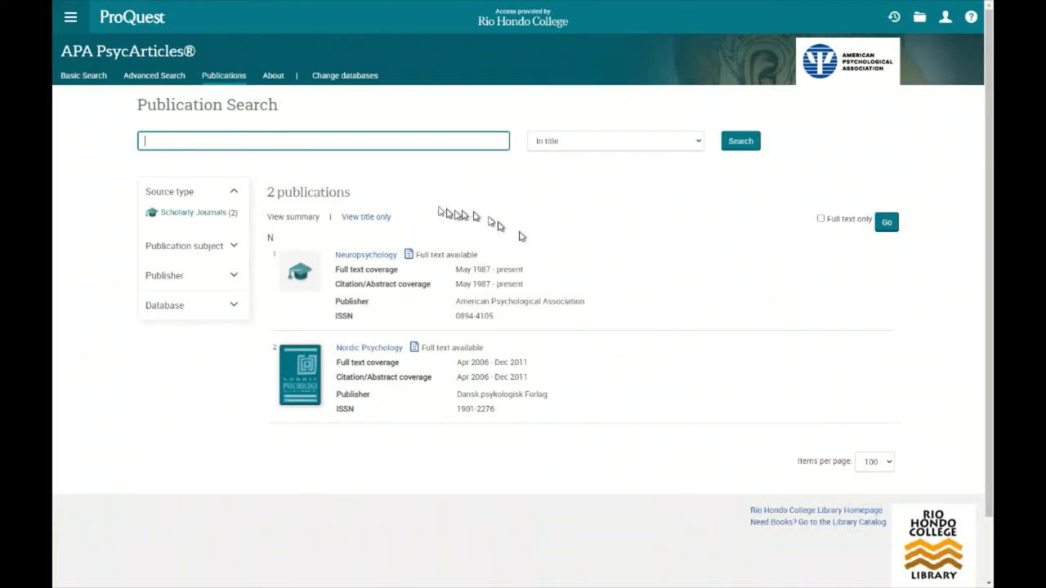
left_click(224, 75)
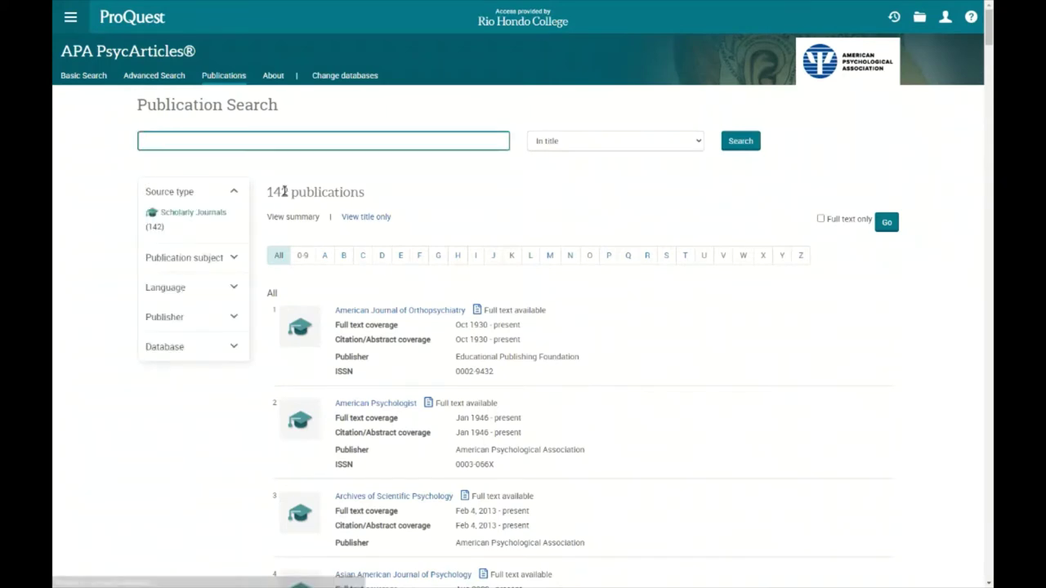
Step: Expand the Publication subject facet and show every subject, led by Psychology (115)
left_click(234, 262)
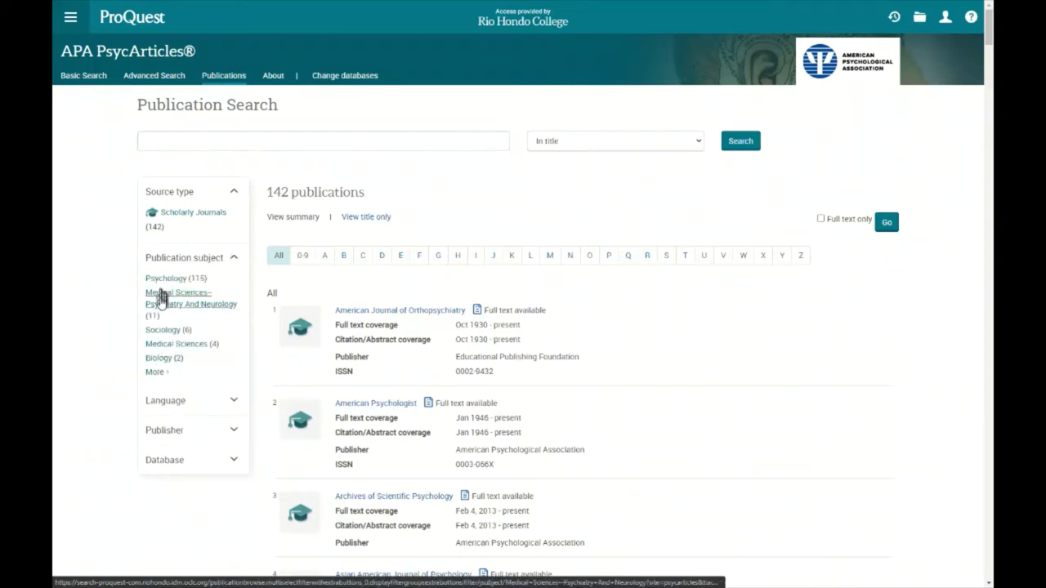
left_click(157, 373)
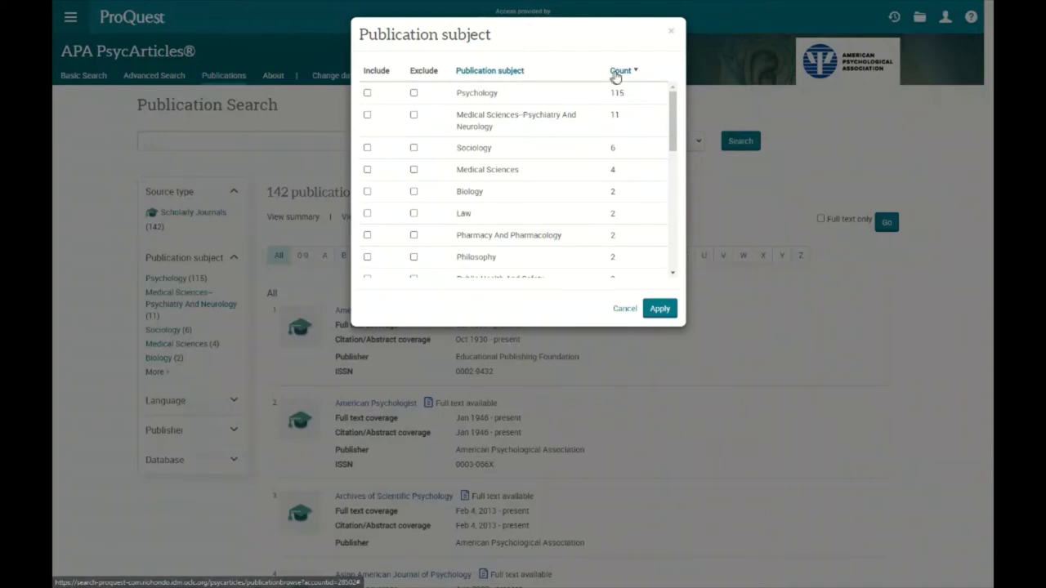
Step: Sort subjects alphabetically and filter the list to include only Pharmacy And Pharmacology
left_click(513, 72)
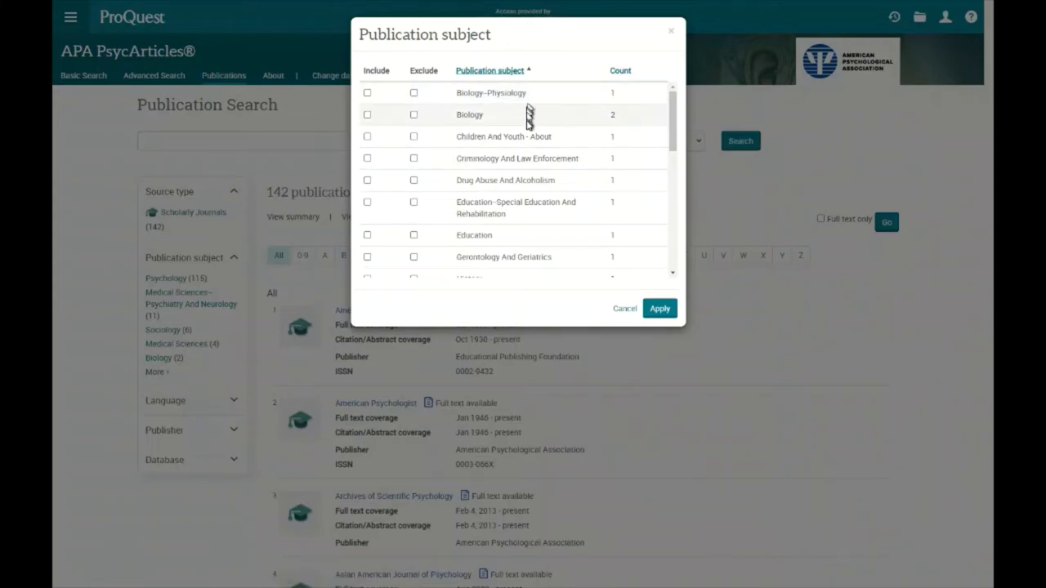
scroll(561, 188, "down", 3)
scroll(561, 190, "down", 5)
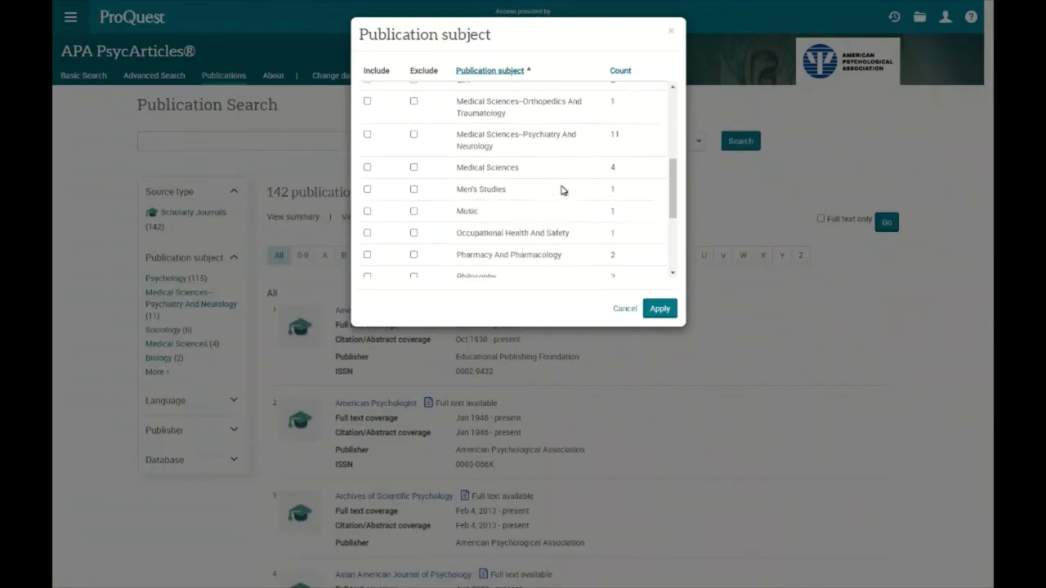
scroll(561, 189, "down", 2)
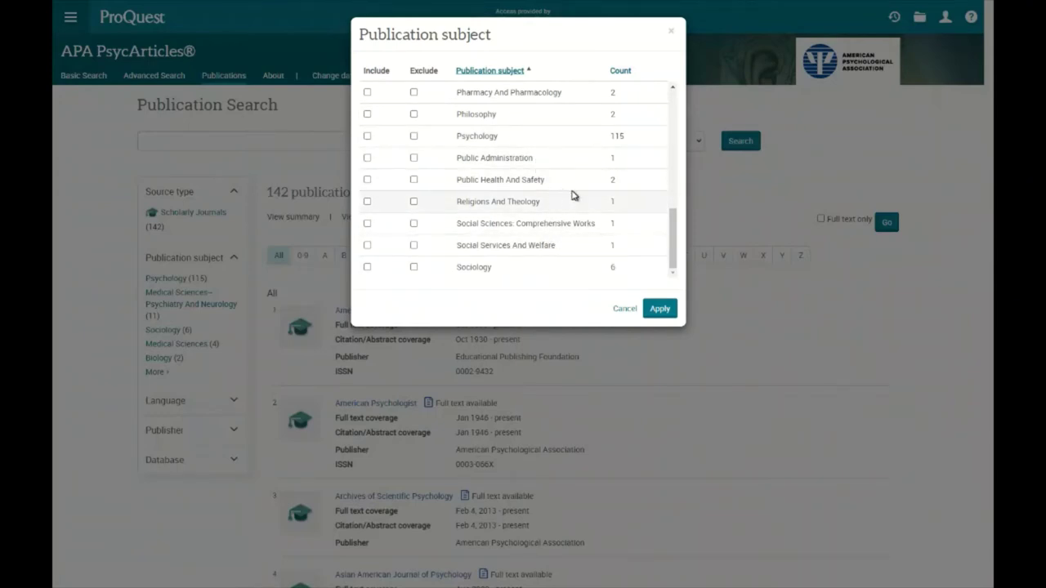
scroll(573, 195, "up", 3)
scroll(573, 196, "up", 2)
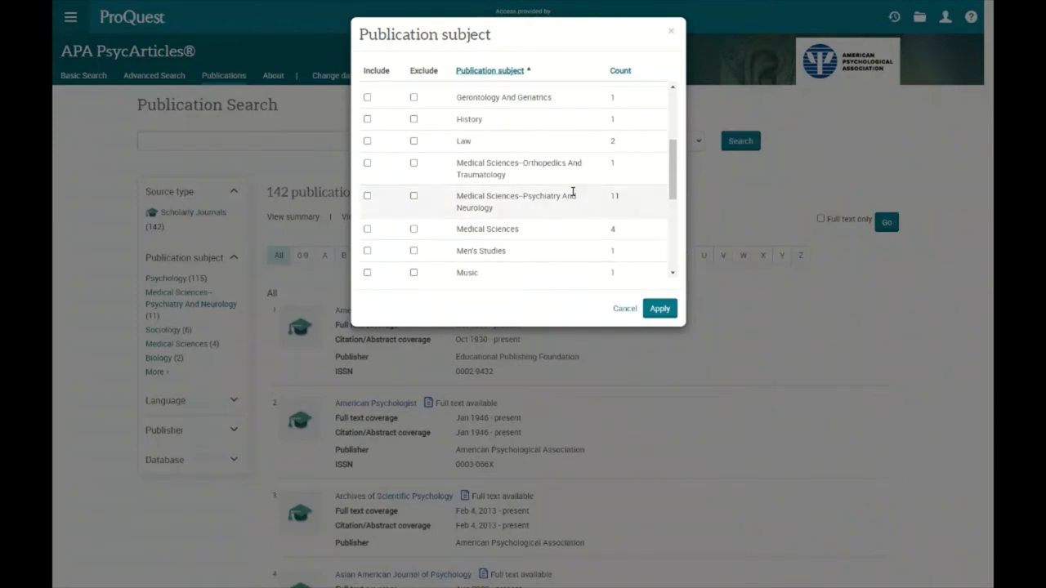
scroll(573, 194, "up", 4)
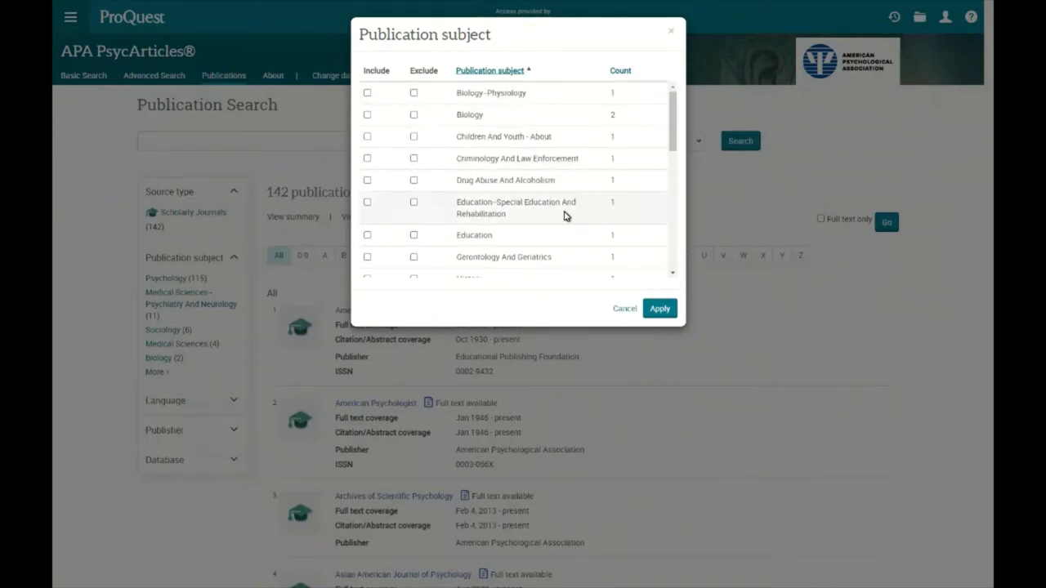
scroll(566, 216, "down", 3)
scroll(565, 216, "down", 4)
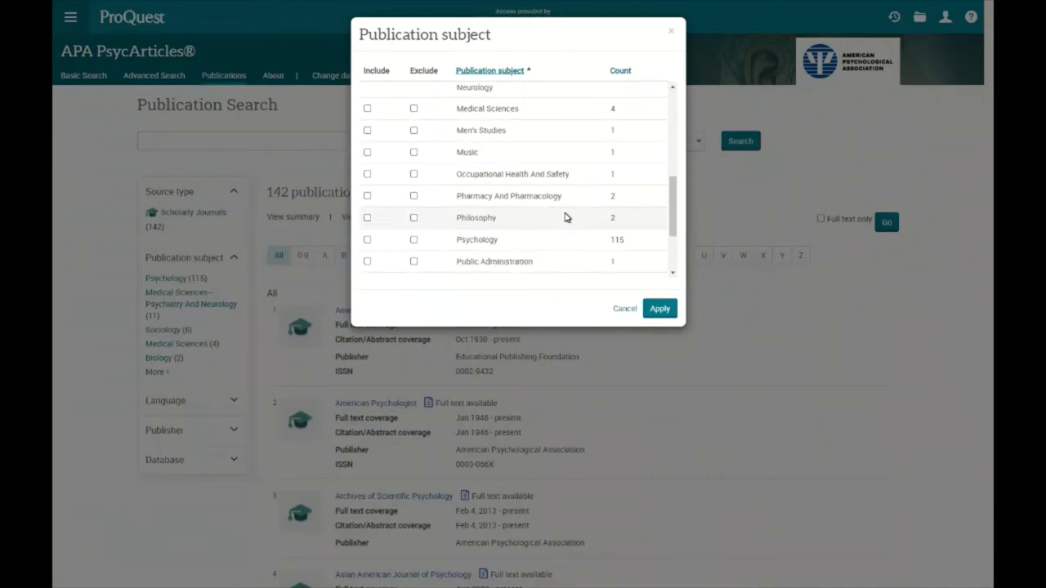
scroll(566, 216, "down", 2)
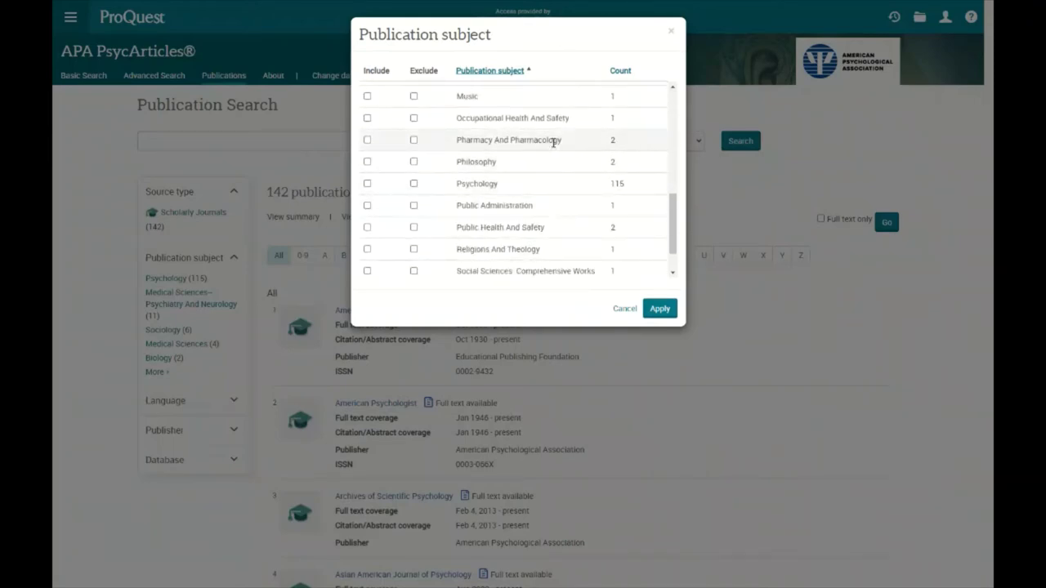
left_click(368, 141)
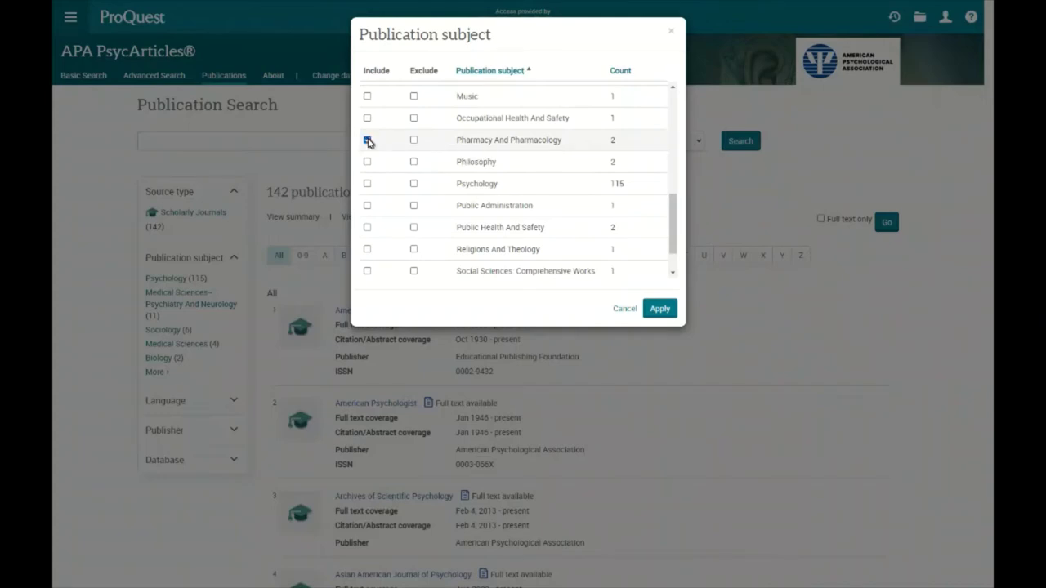
left_click(663, 310)
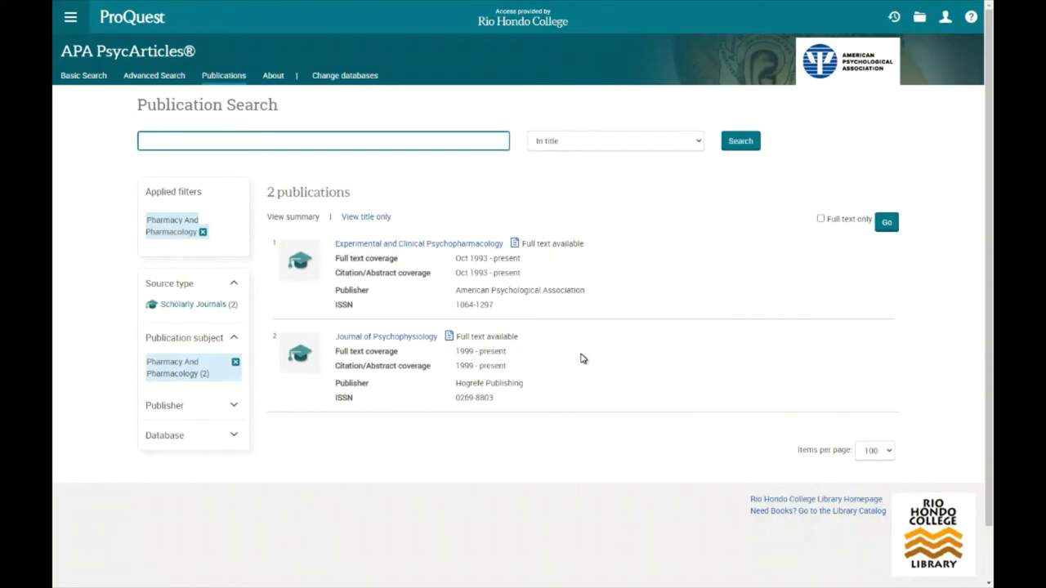
Step: Remove the Pharmacy And Pharmacology filter to restore all 142 publications
left_click(203, 233)
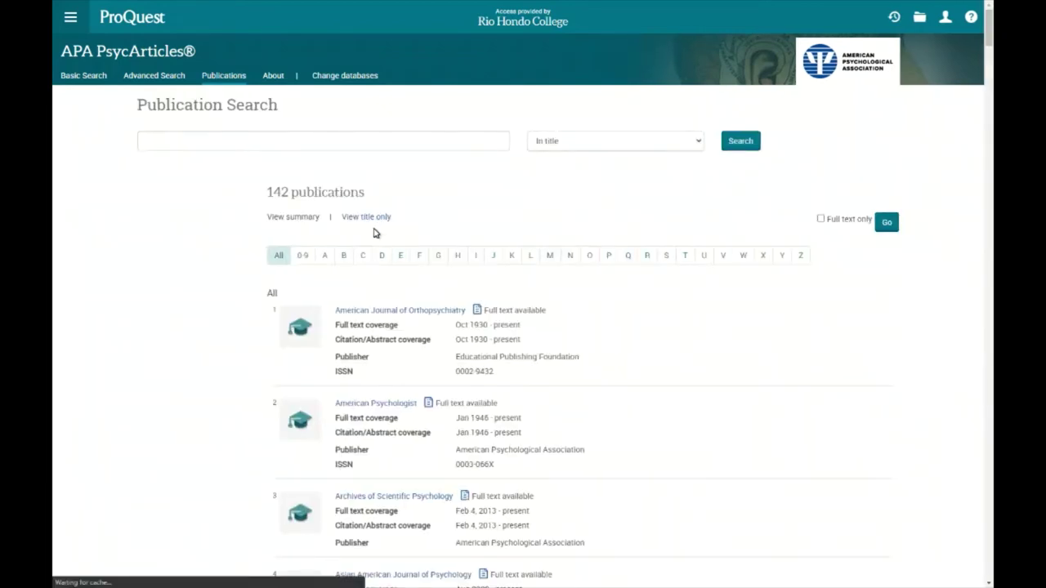
Step: Glance at the Language and Publisher breakdowns, then expand the Database facet showing APA PsycArticles®
left_click(241, 292)
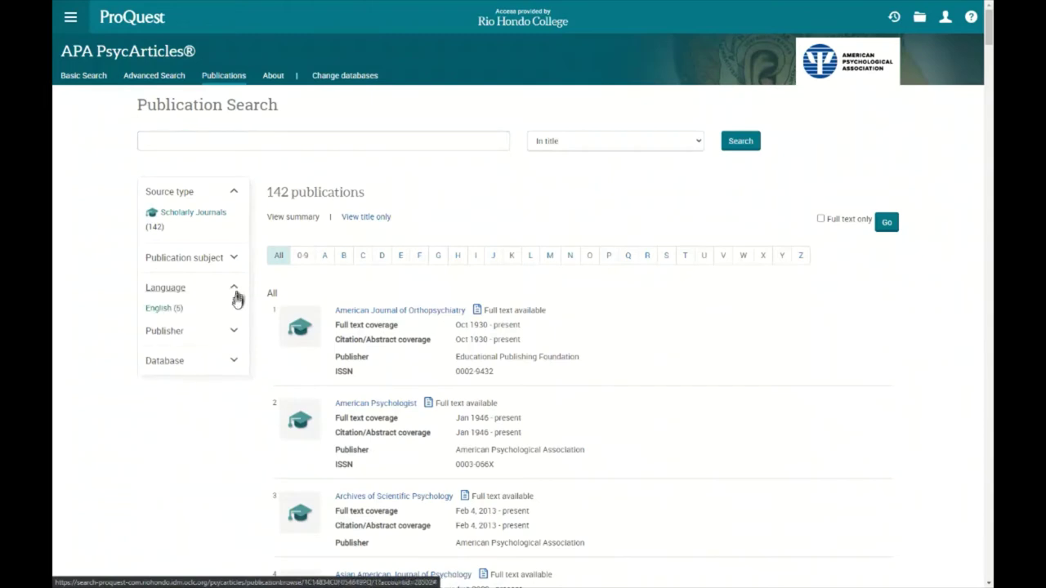
left_click(236, 293)
left_click(235, 320)
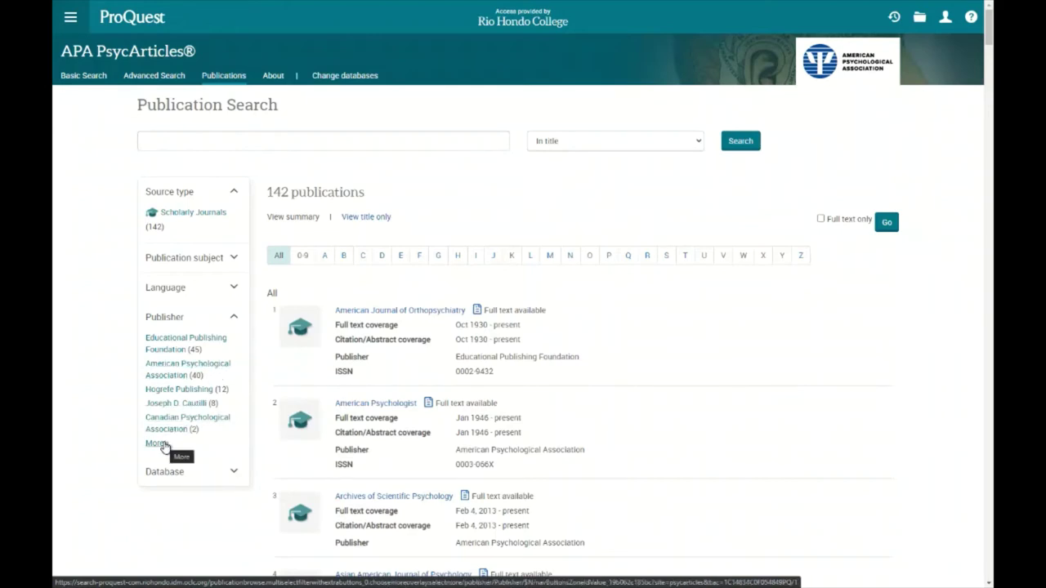
left_click(235, 329)
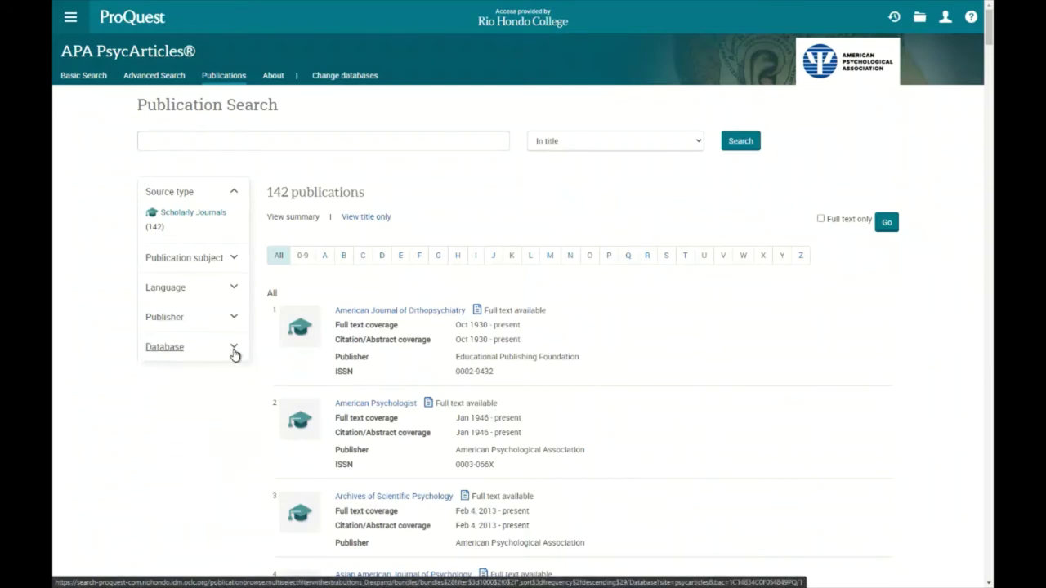
left_click(235, 351)
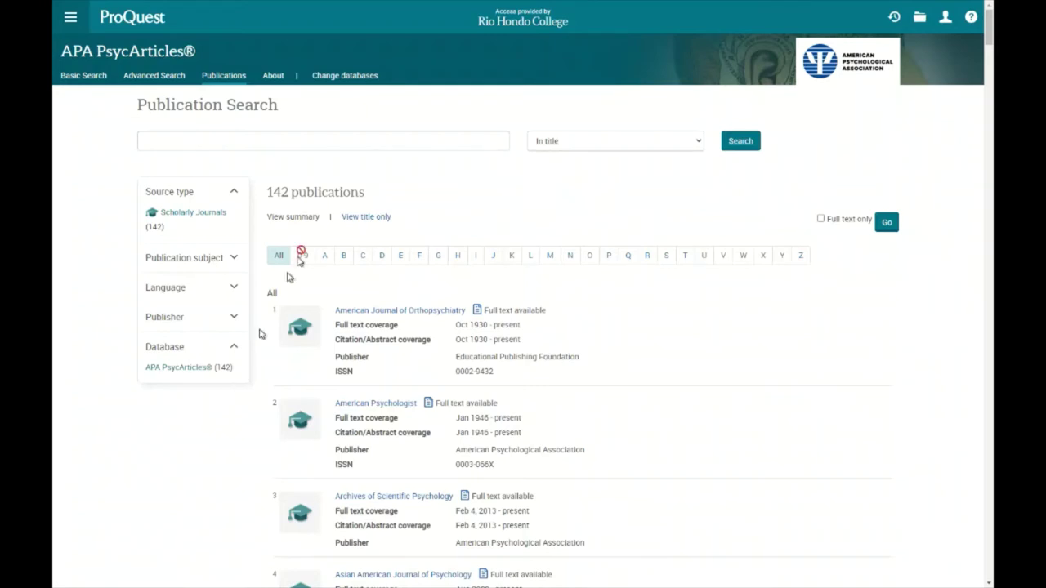
Step: Search publication titles for 'abnormal', returning 3 publications
left_click(343, 141)
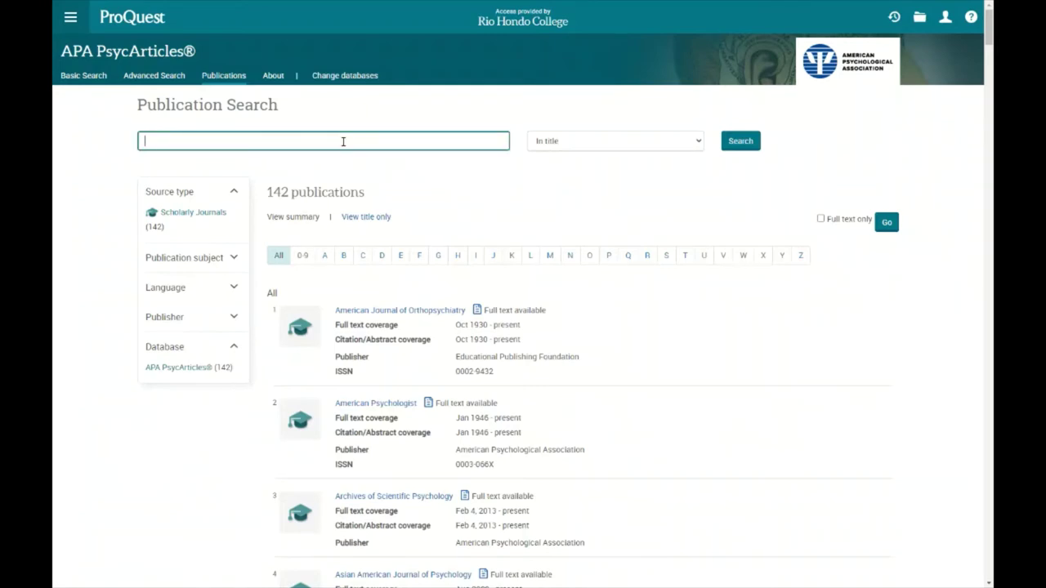
type("abnormal")
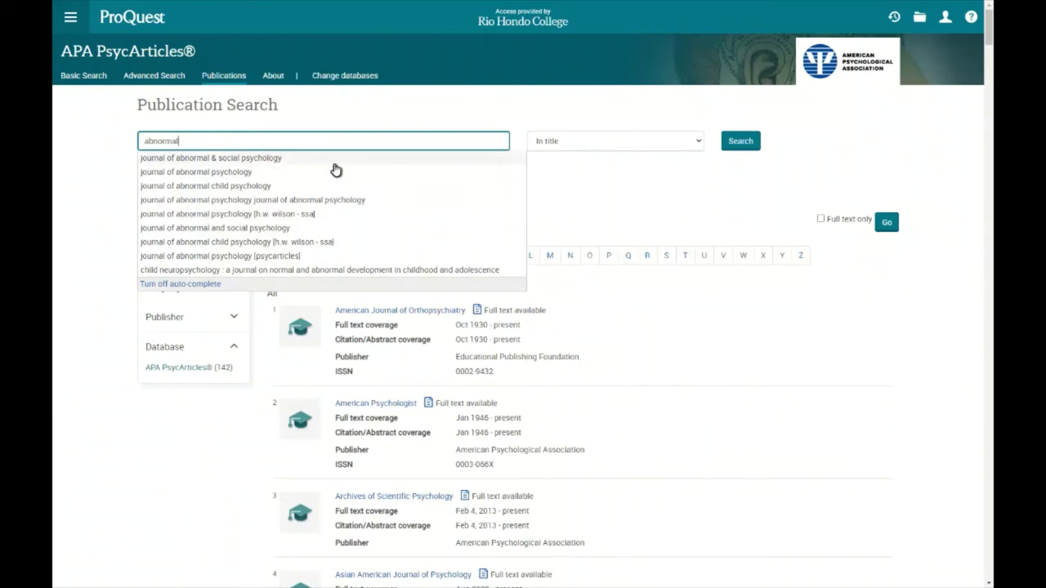
left_click(740, 141)
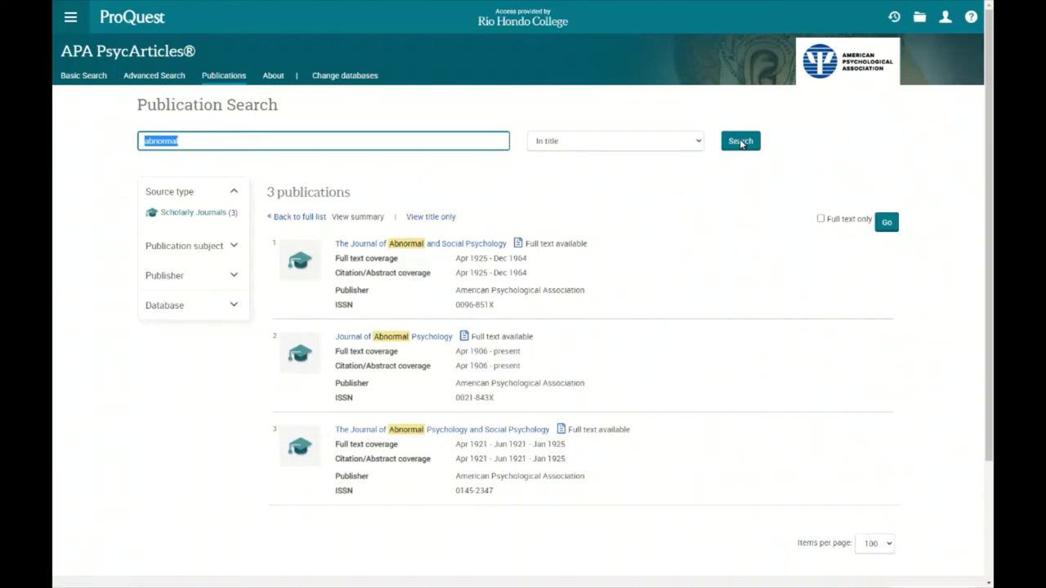
Step: Open Journal of Abnormal Psychology's page and expand its full publication information
left_click(444, 339)
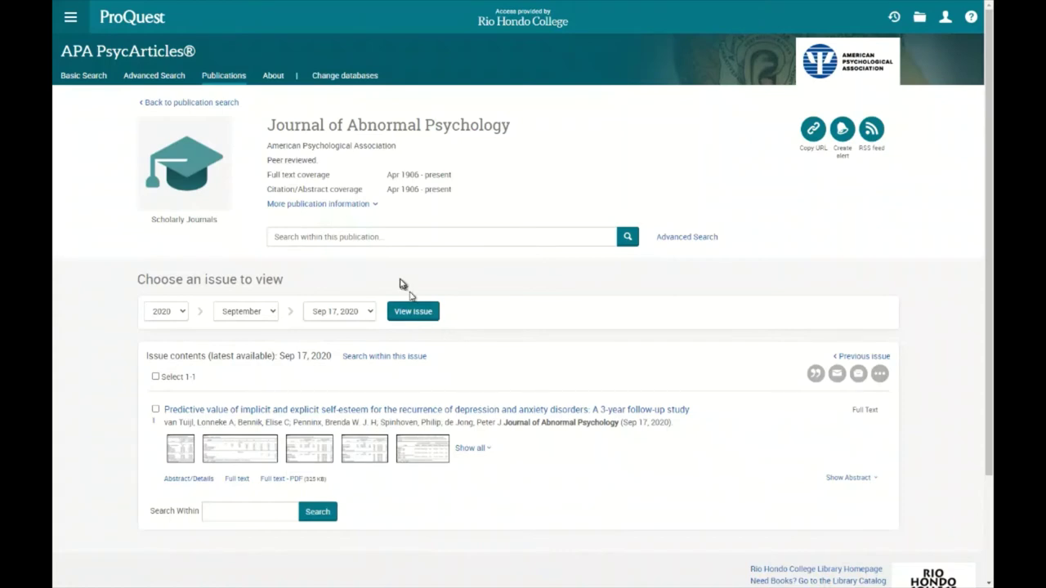
left_click(376, 211)
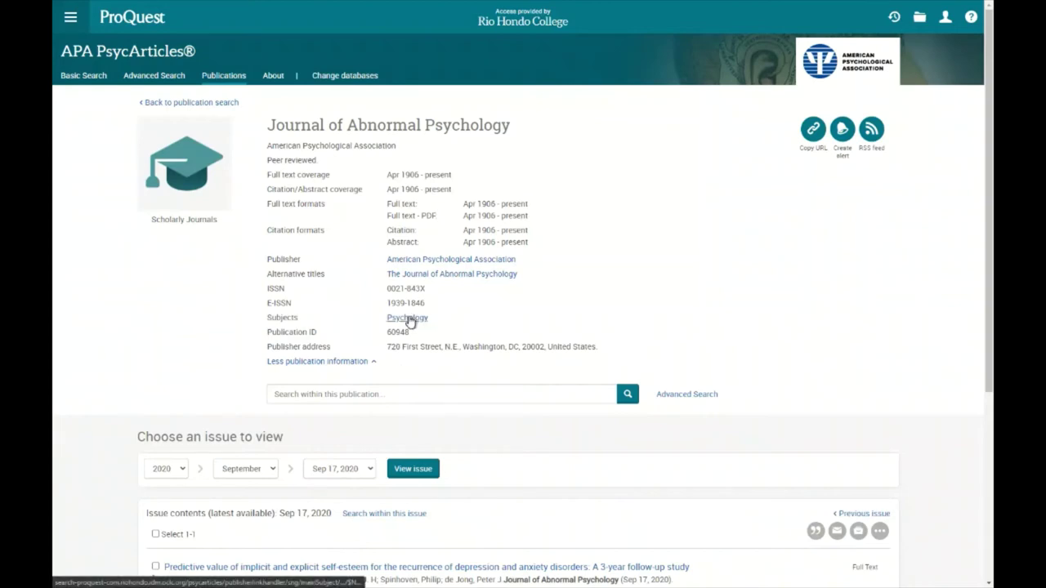
left_click(415, 394)
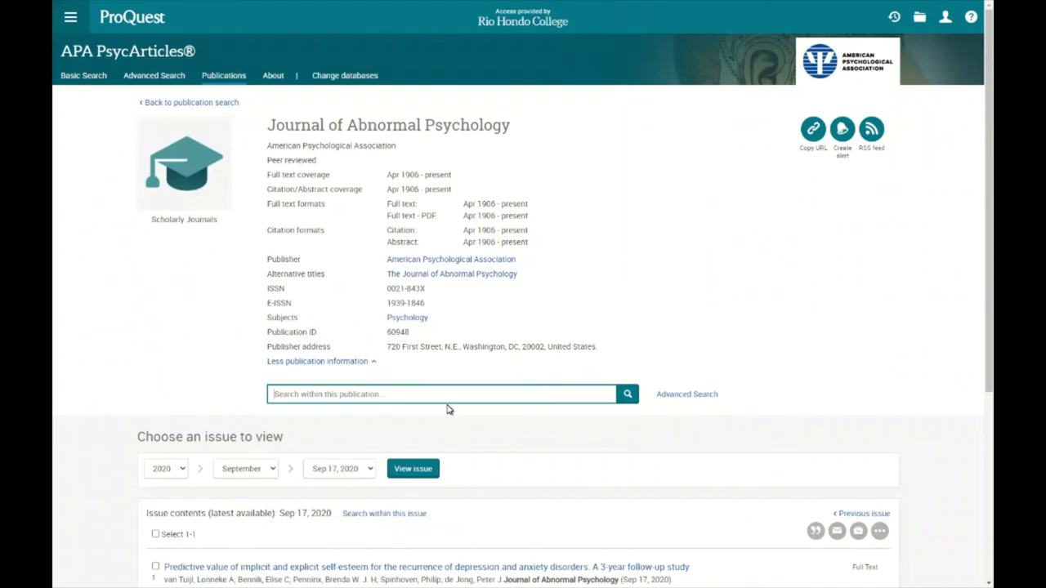
Step: View the Sep 10, 2020 issue, then the Aug 27, 2020 issue
scroll(447, 409, "down", 2)
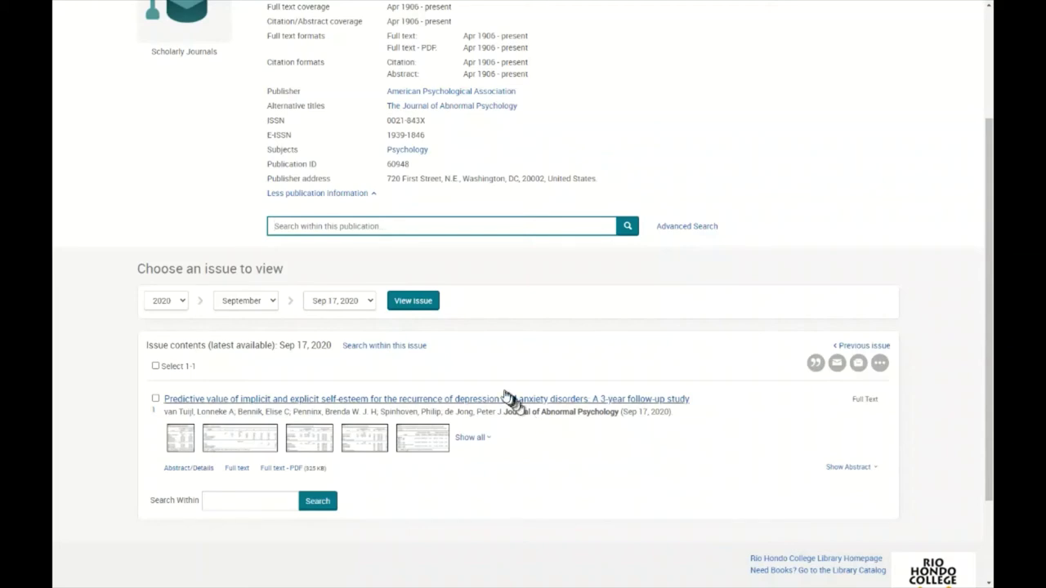
left_click(371, 300)
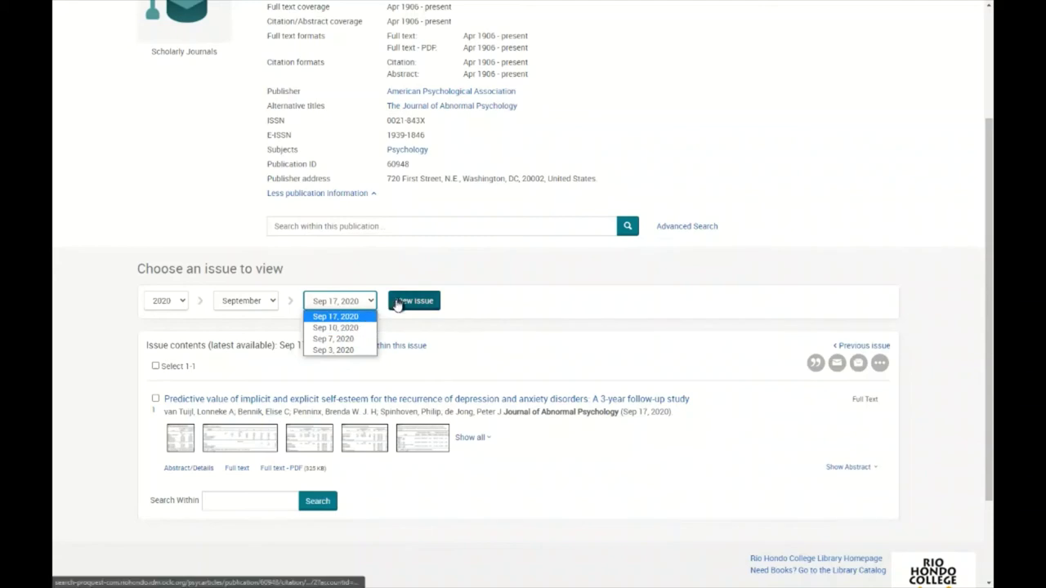
left_click(362, 327)
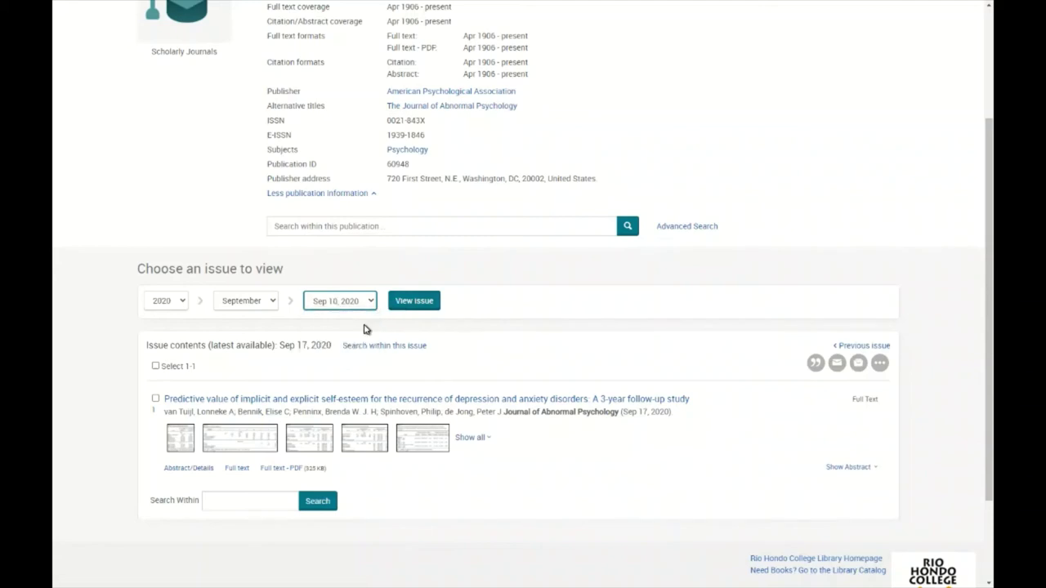
left_click(434, 312)
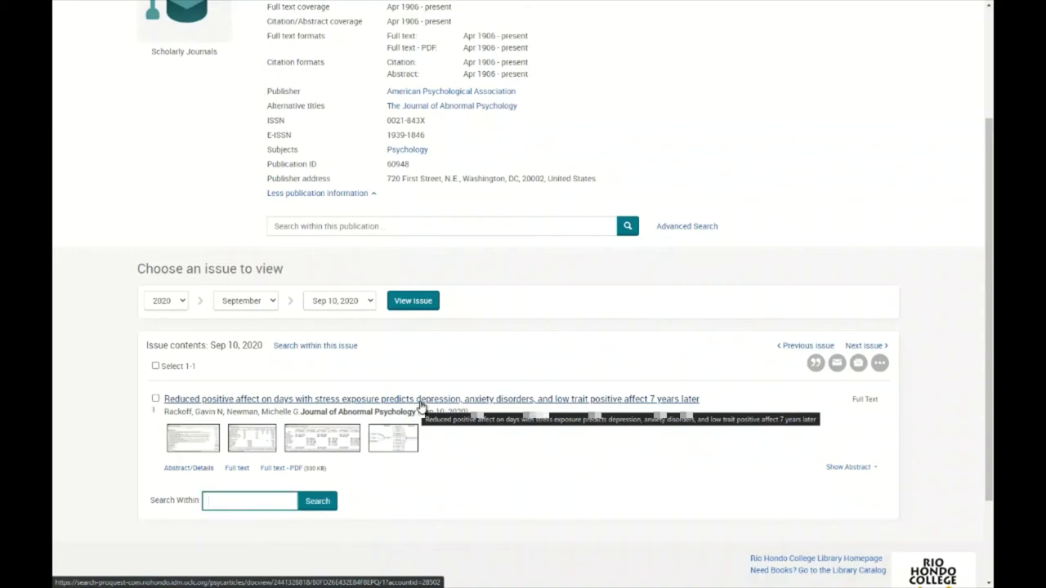
left_click(268, 304)
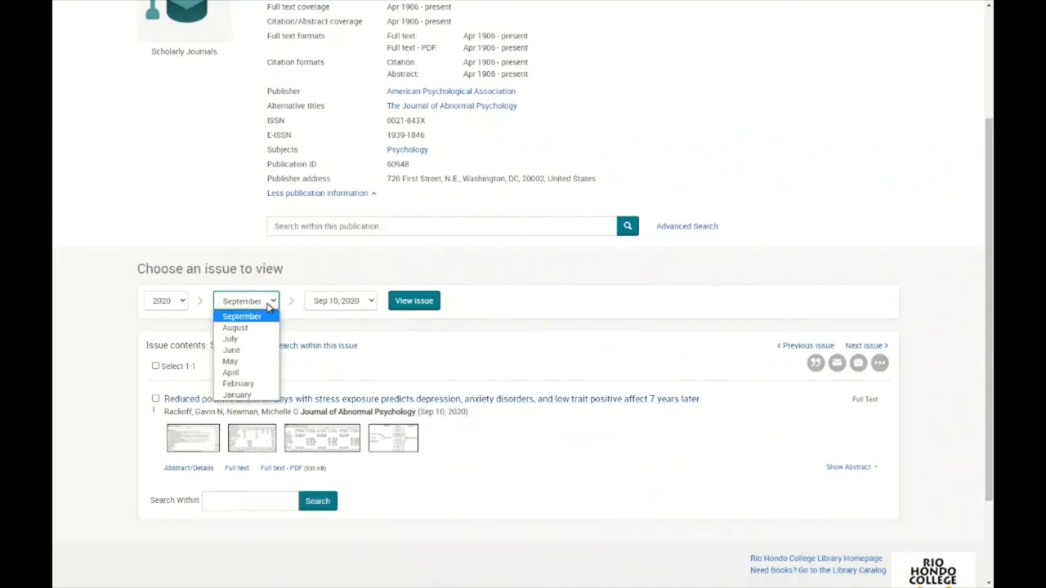
left_click(258, 328)
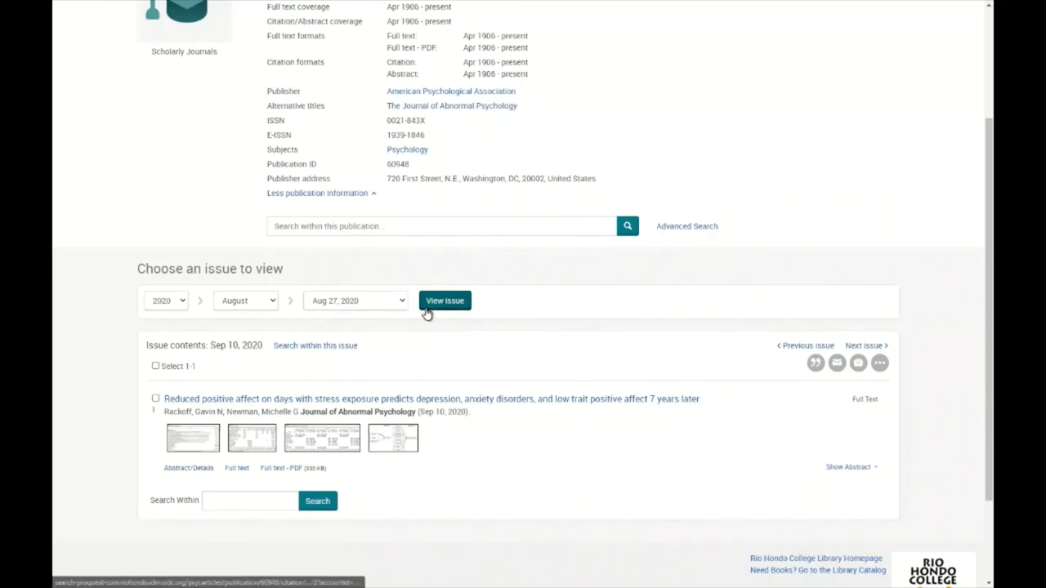
left_click(401, 302)
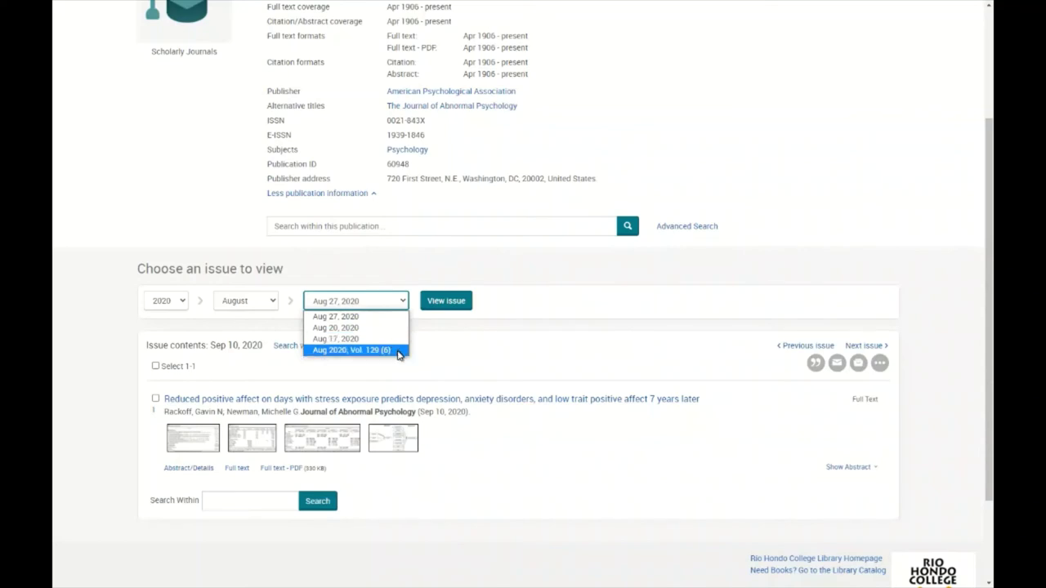
left_click(373, 317)
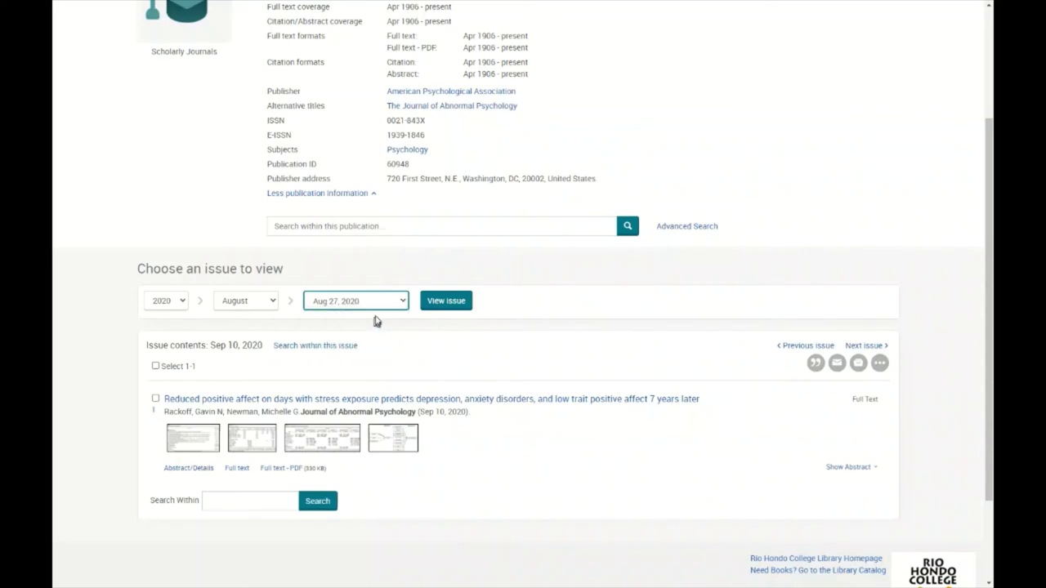
left_click(445, 303)
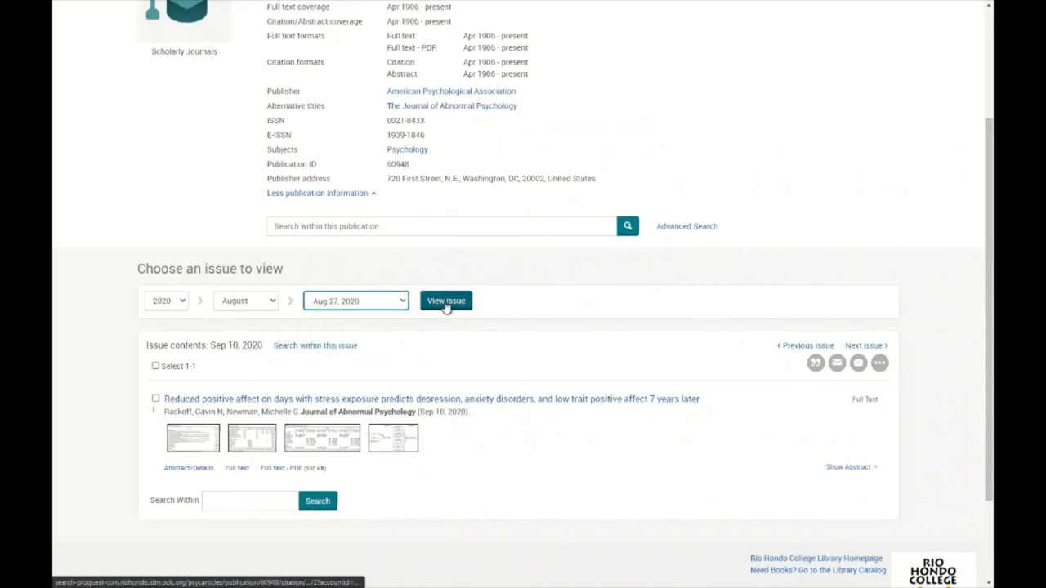
Step: View the Aug 20 and Aug 17, 2020 issues, then load Aug 2020, Vol. 129 (6)
left_click(400, 302)
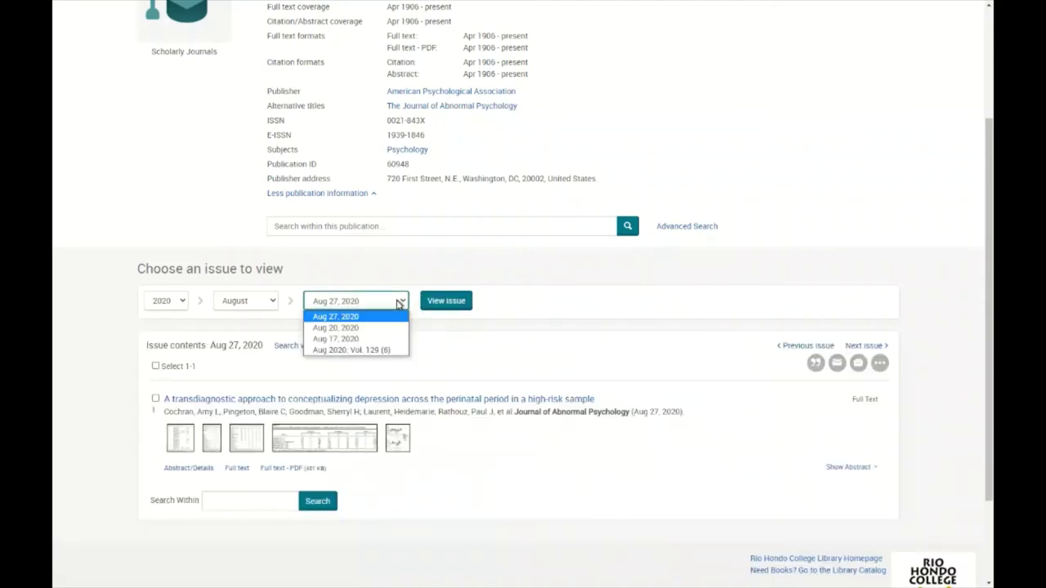
left_click(397, 328)
left_click(433, 304)
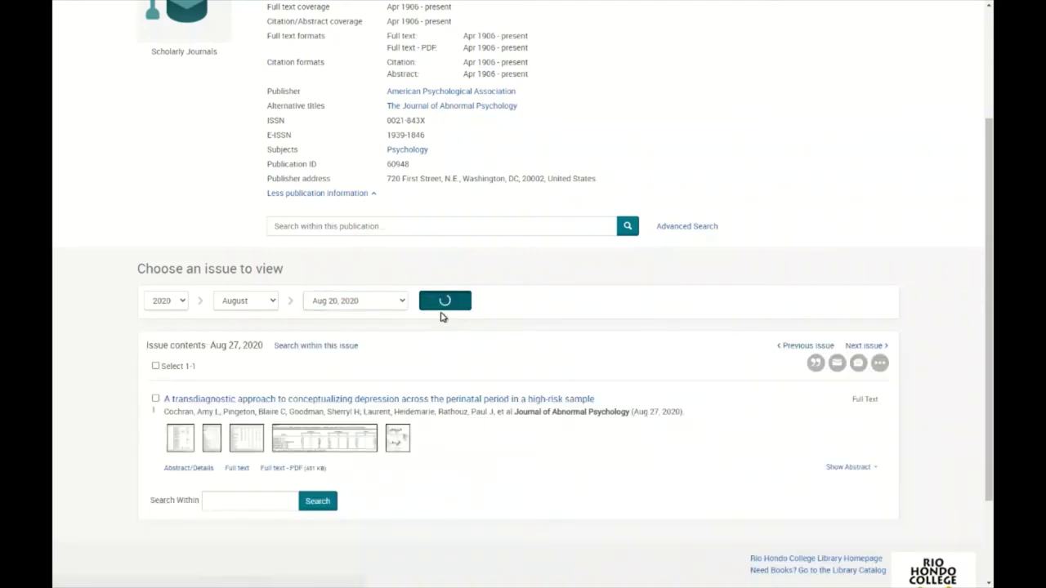
left_click(396, 301)
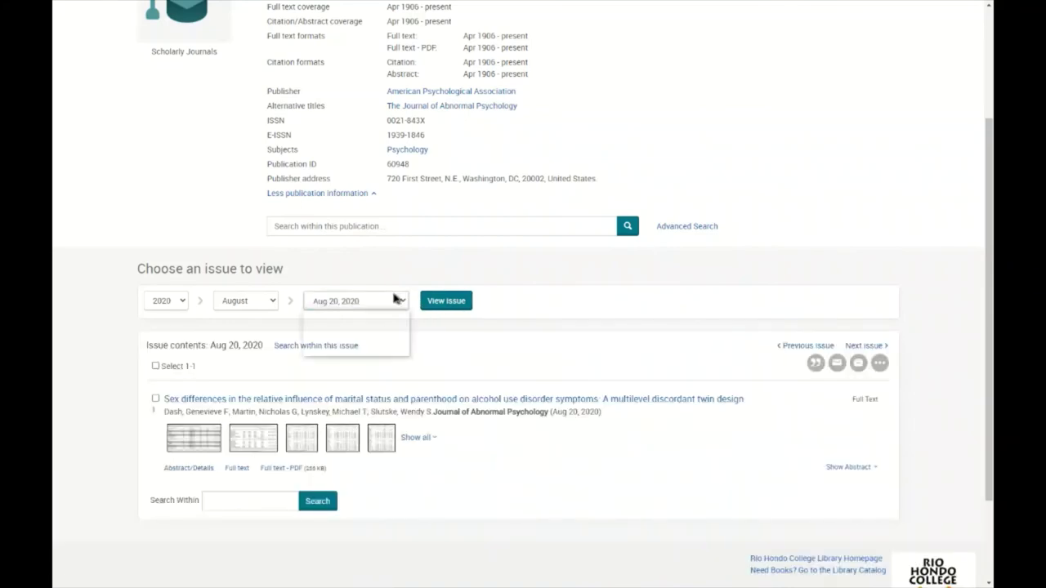
left_click(384, 339)
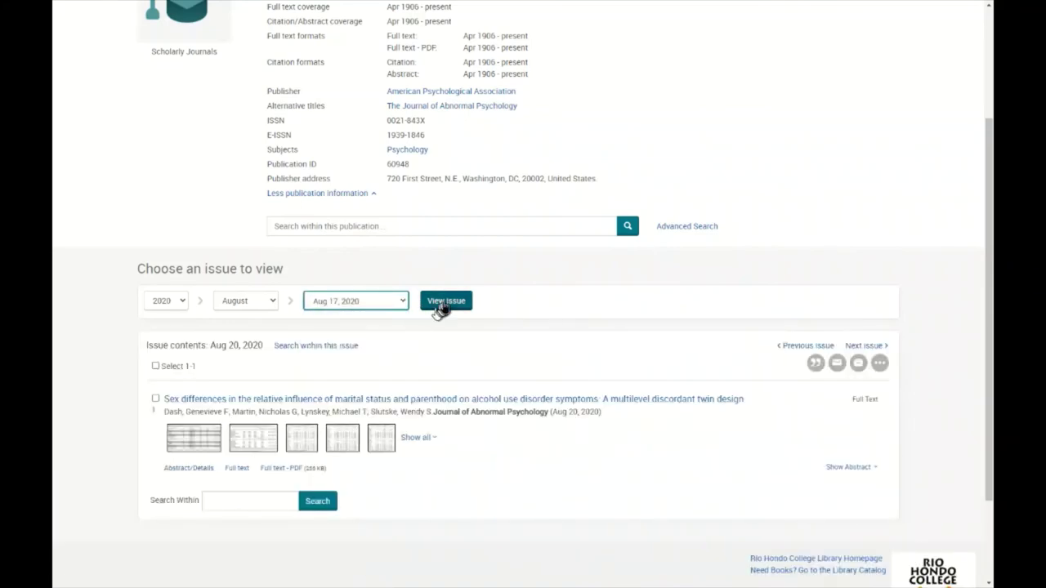
left_click(438, 309)
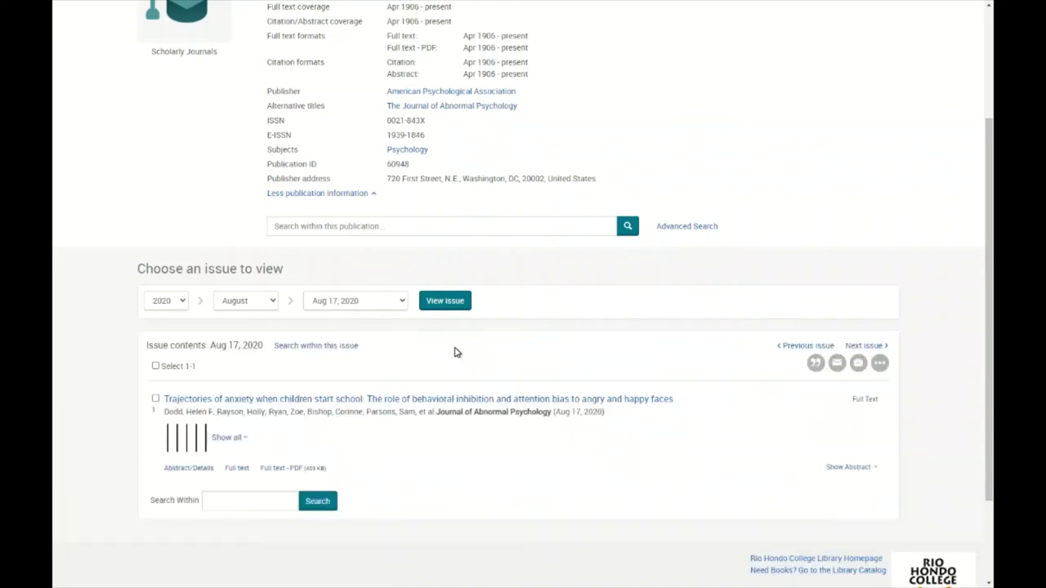
left_click(397, 301)
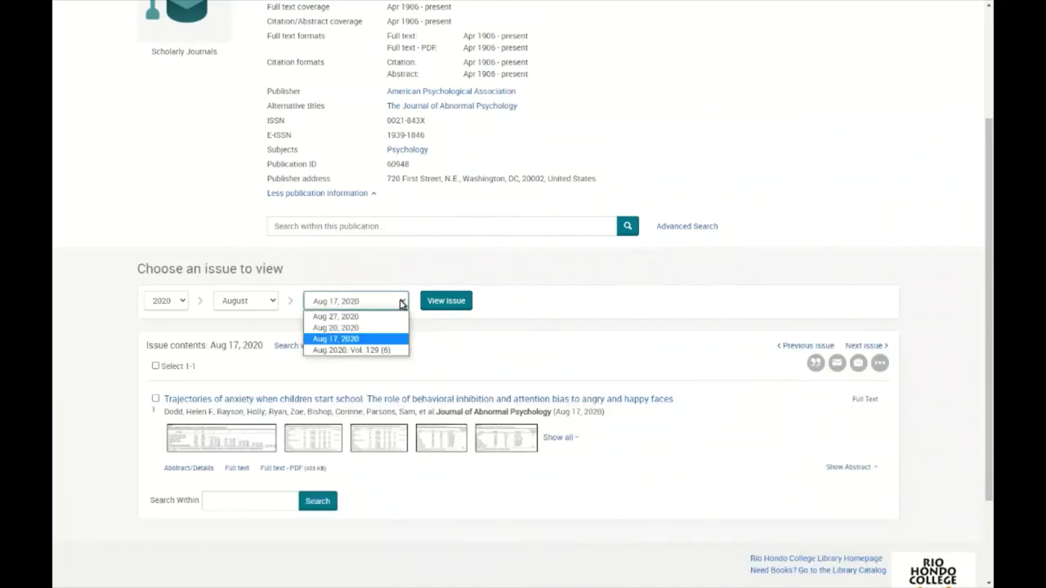
left_click(389, 353)
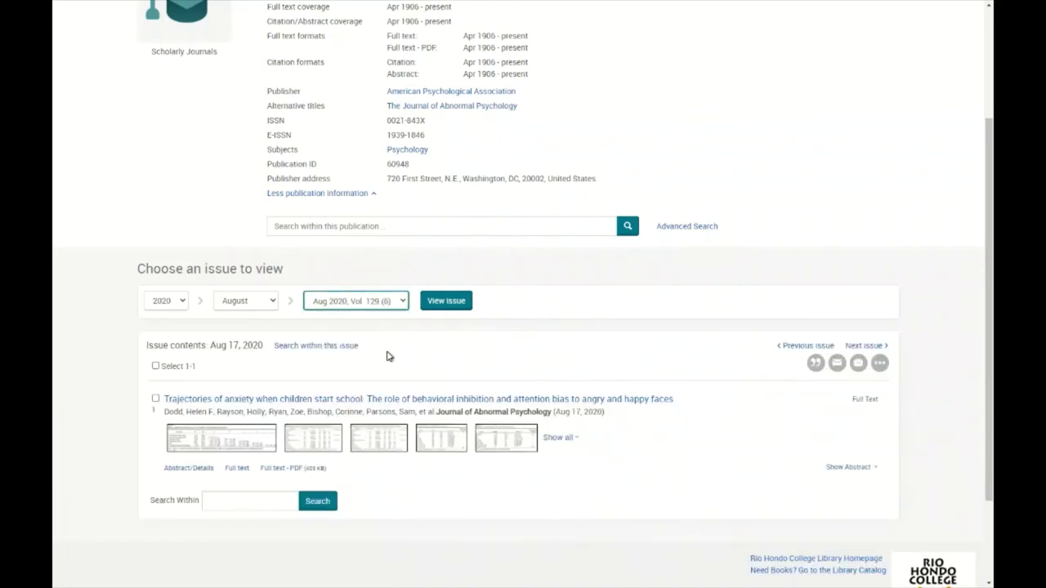
left_click(442, 304)
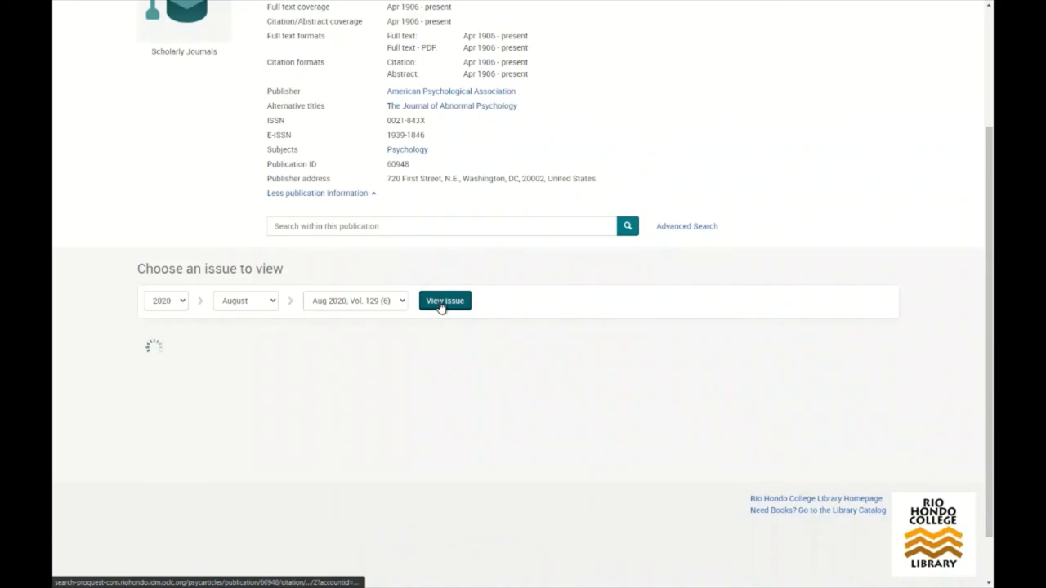
Step: Scroll through the 15 articles of Aug 2020, Vol. 129 (6), returning to the issue selector
scroll(477, 363, "down", 2)
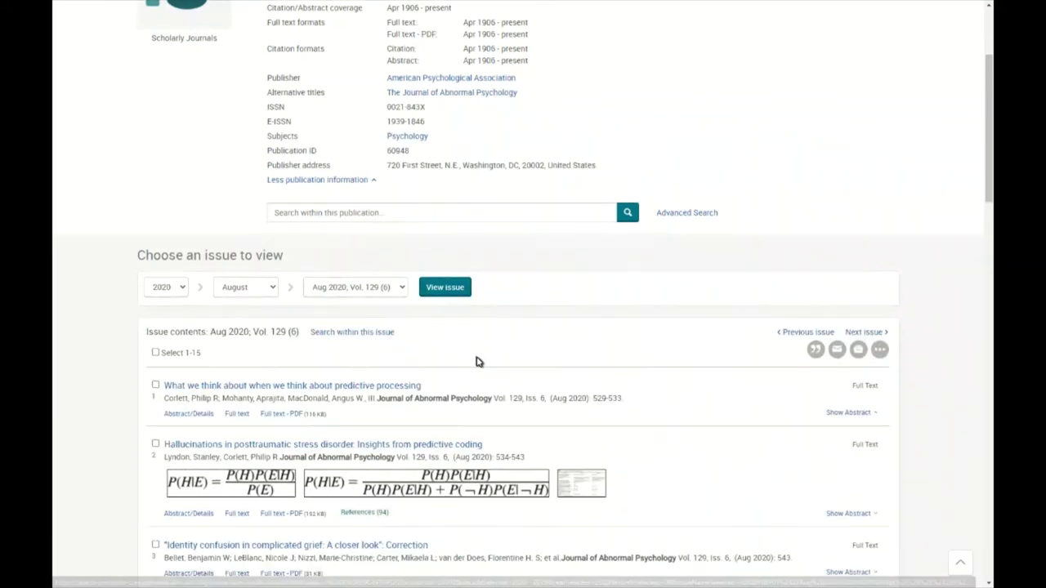
scroll(479, 360, "down", 2)
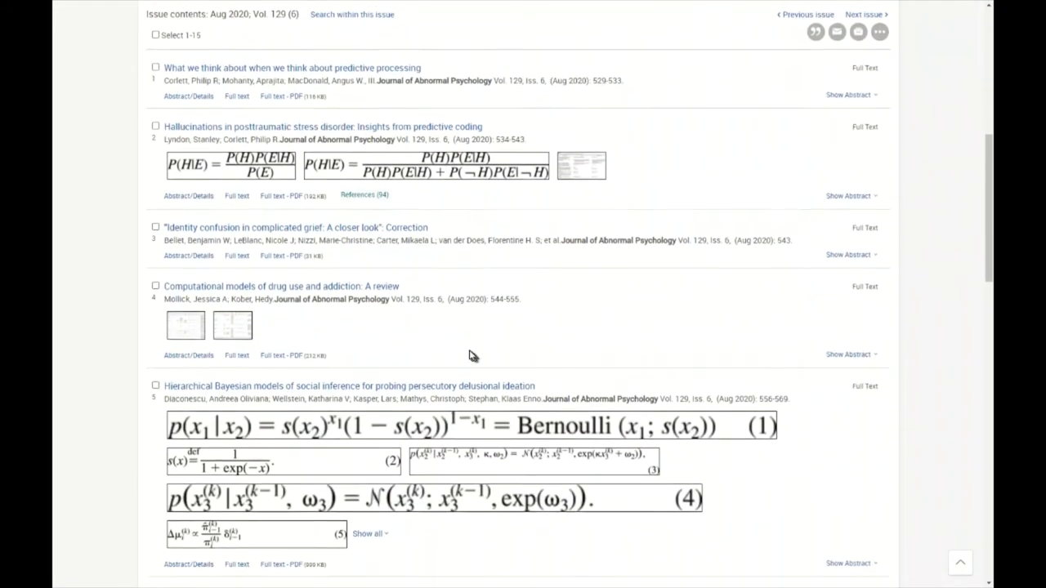
scroll(465, 354, "up", 3)
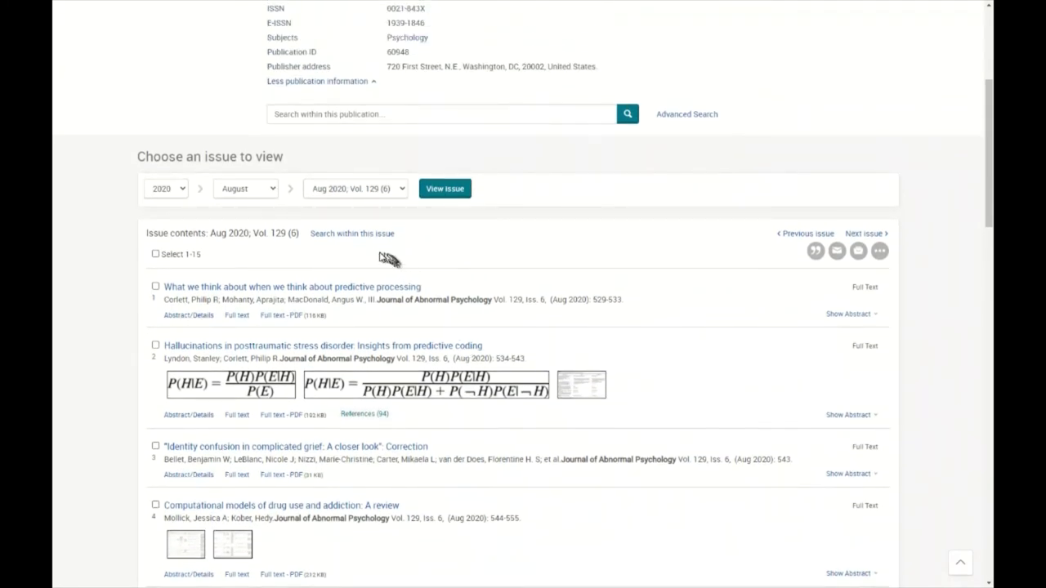
scroll(360, 240, "up", 1)
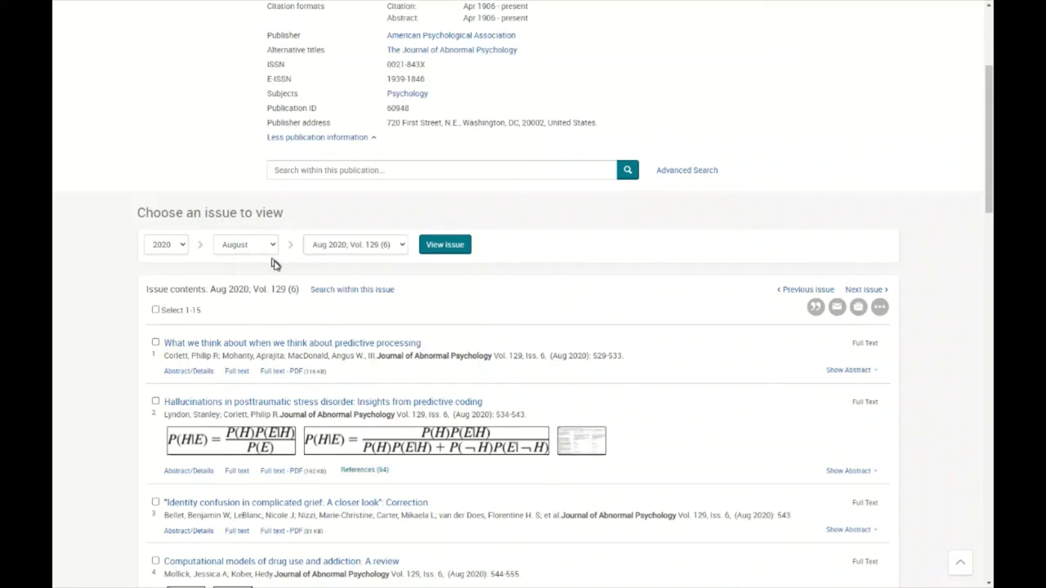
left_click(396, 290)
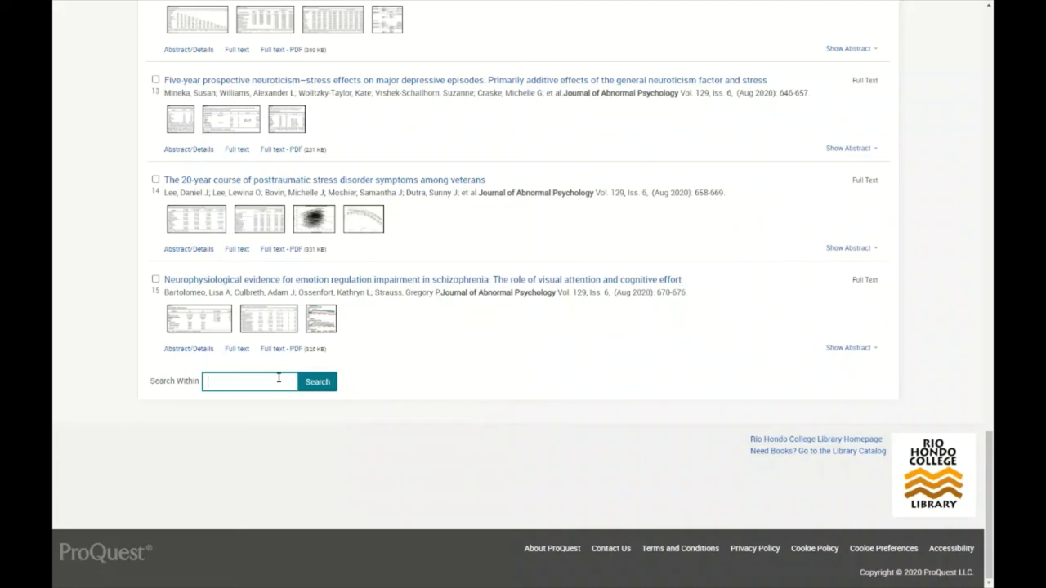
scroll(278, 378, "up", 7)
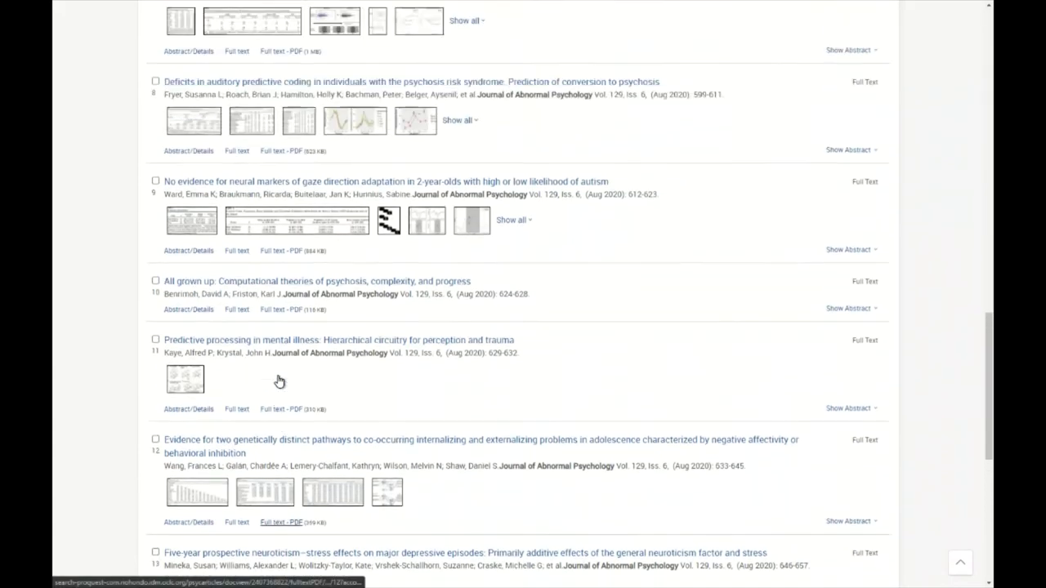
scroll(278, 380, "up", 5)
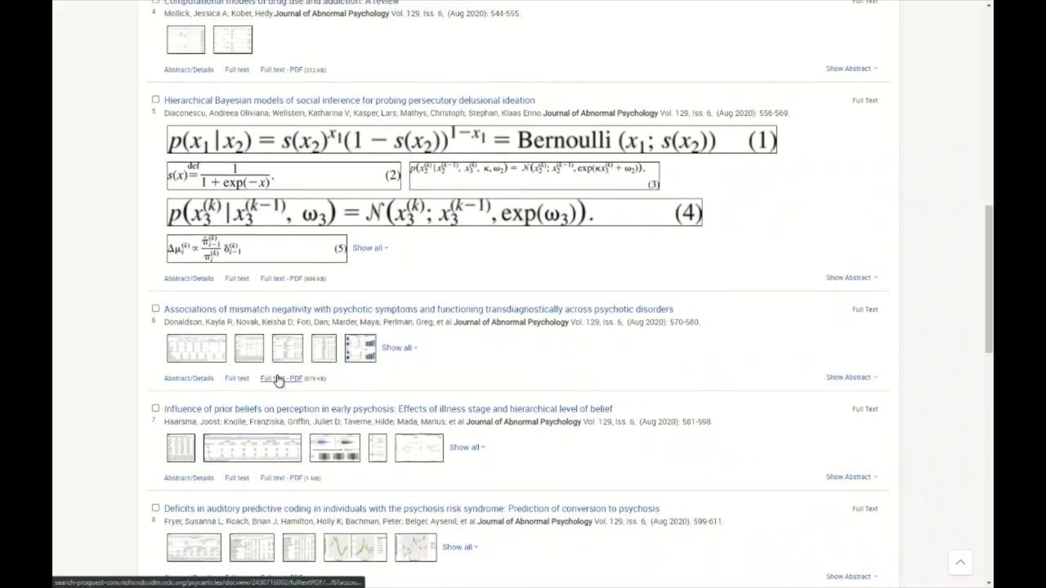
scroll(278, 380, "up", 5)
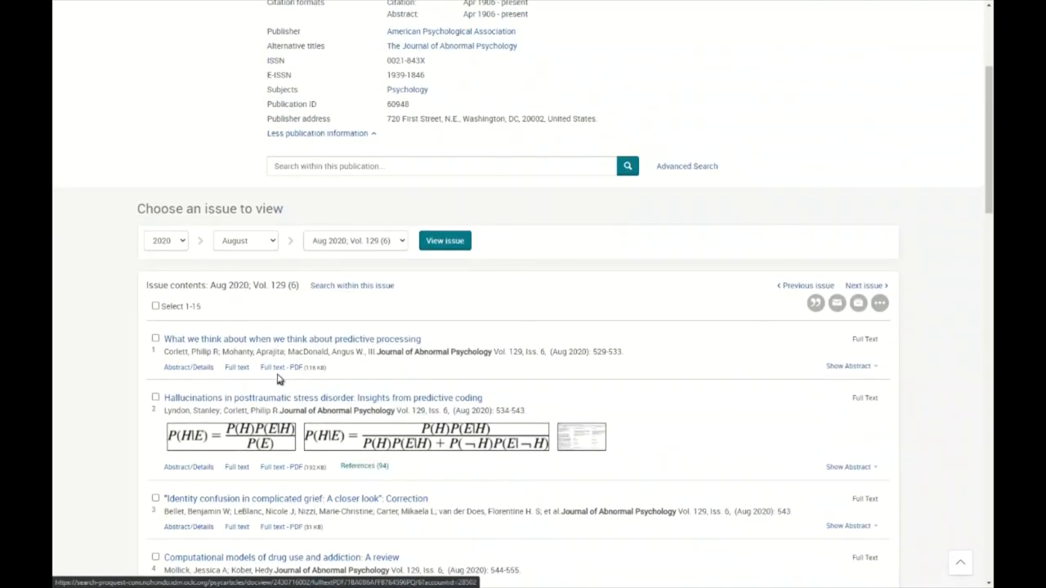
Step: Switch the month to July and load the Jul 16, 2020 issue
left_click(267, 247)
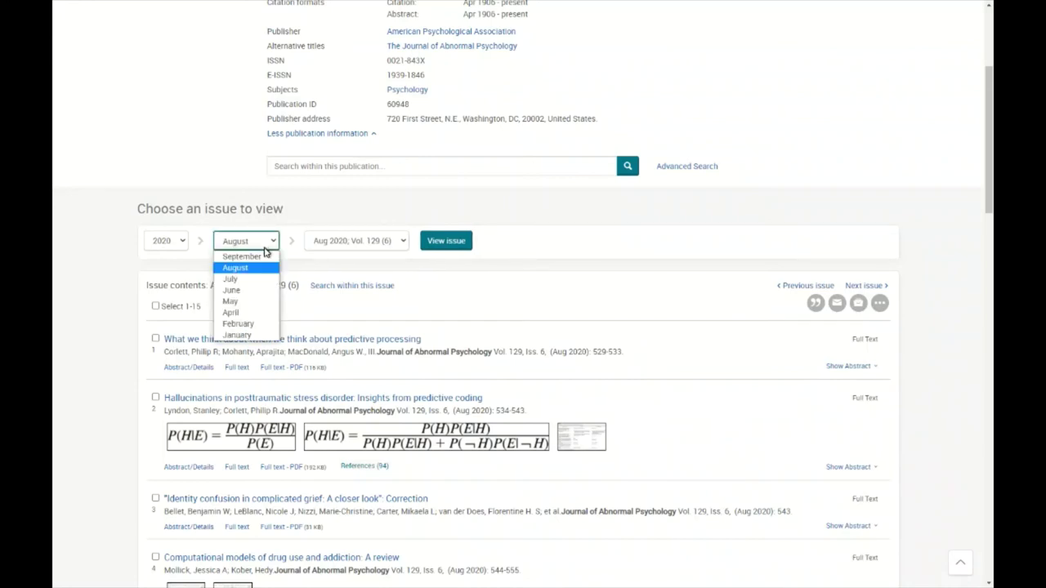
left_click(253, 279)
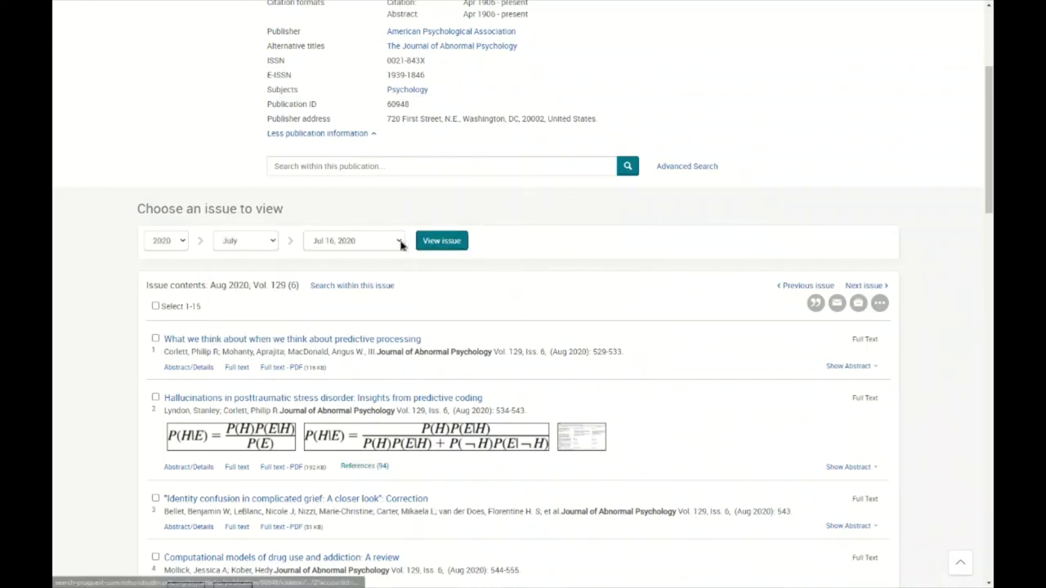
left_click(400, 242)
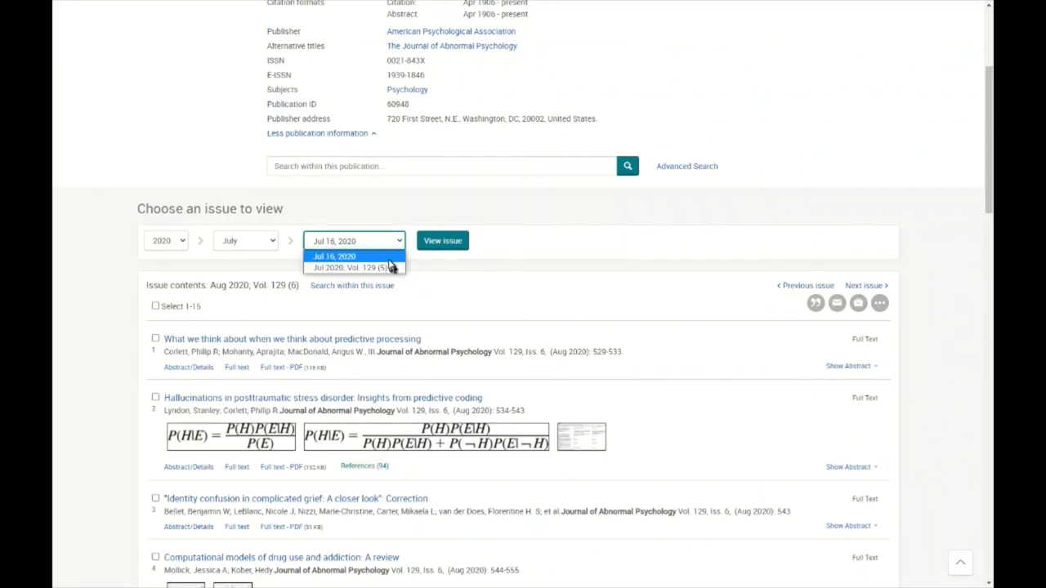
left_click(390, 262)
left_click(442, 241)
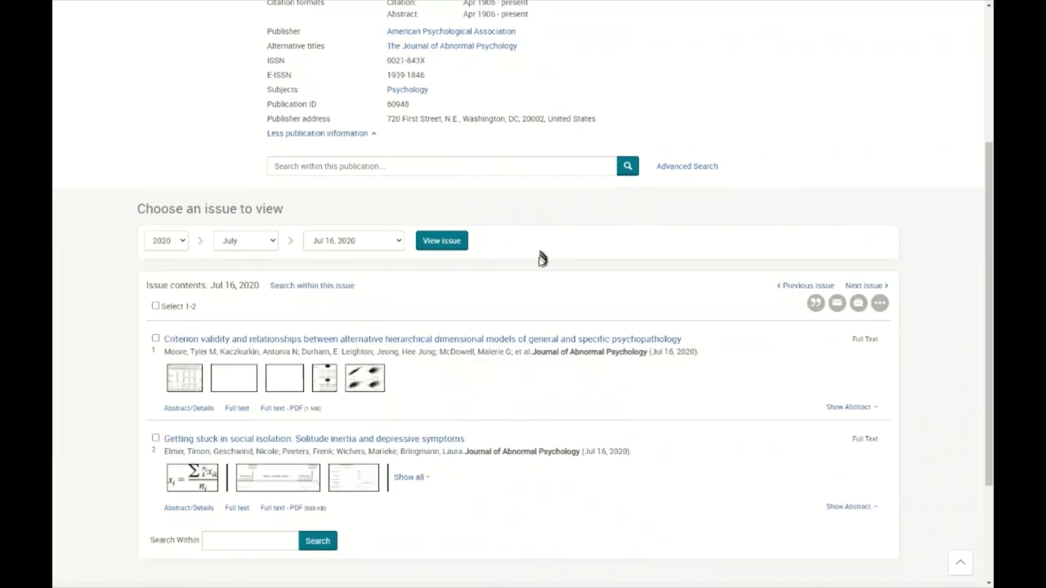
Step: Load the Jul 2020, Vol. 129 (5) issue and scroll through its 8 articles
left_click(399, 242)
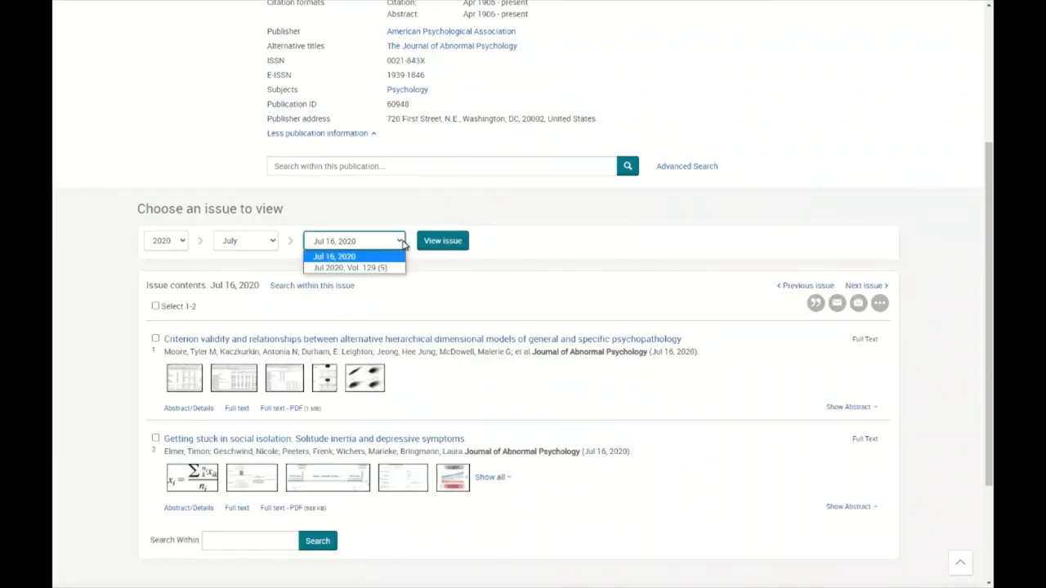
left_click(397, 268)
left_click(442, 241)
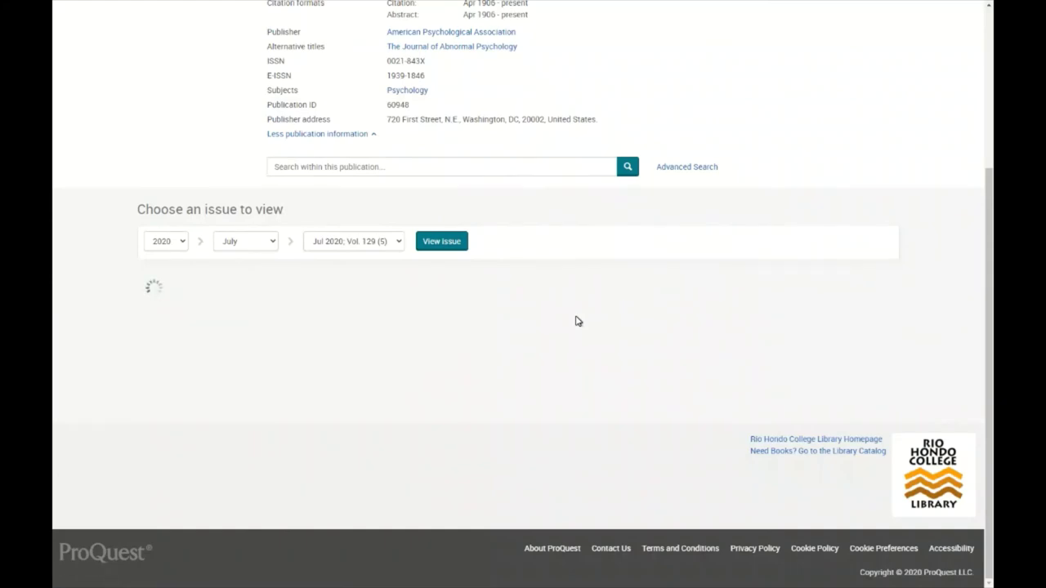
scroll(575, 321, "down", 4)
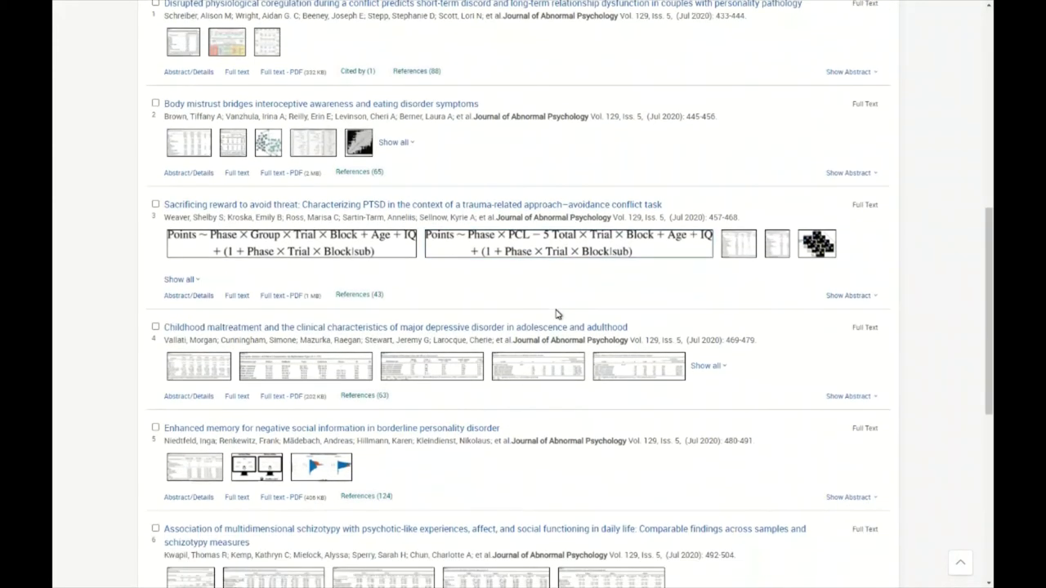
scroll(554, 313, "down", 5)
scroll(553, 312, "up", 9)
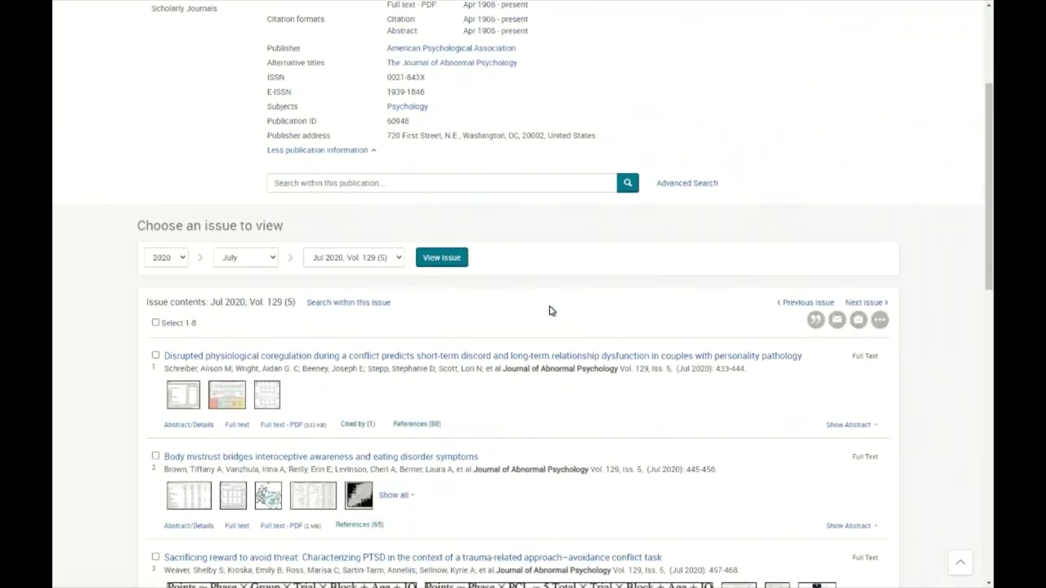
scroll(551, 311, "up", 3)
scroll(552, 311, "down", 2)
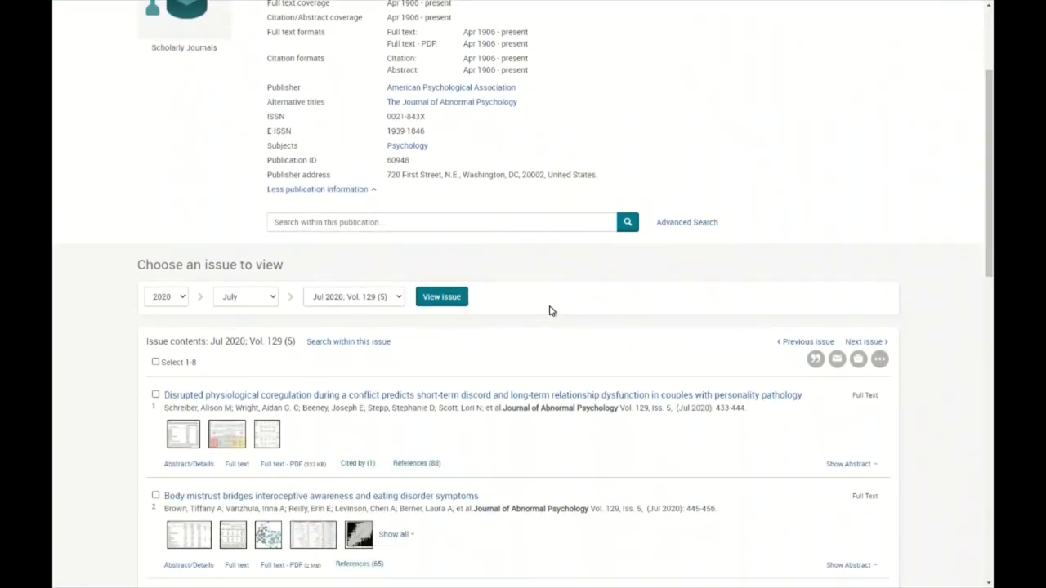
Step: Check the July 2020 issues, then switch the year to 2019 and view its issue list
left_click(388, 299)
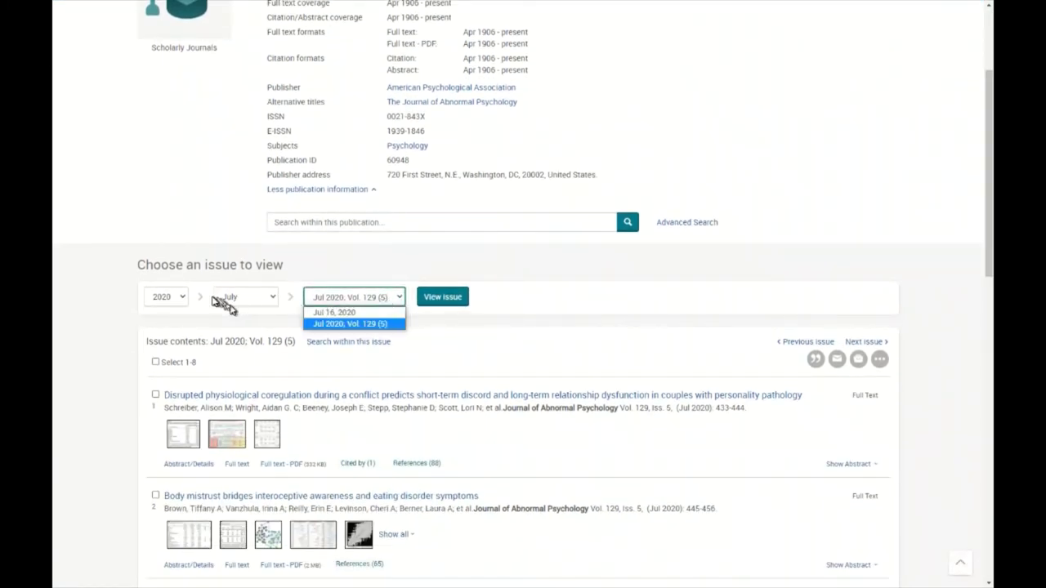
left_click(182, 299)
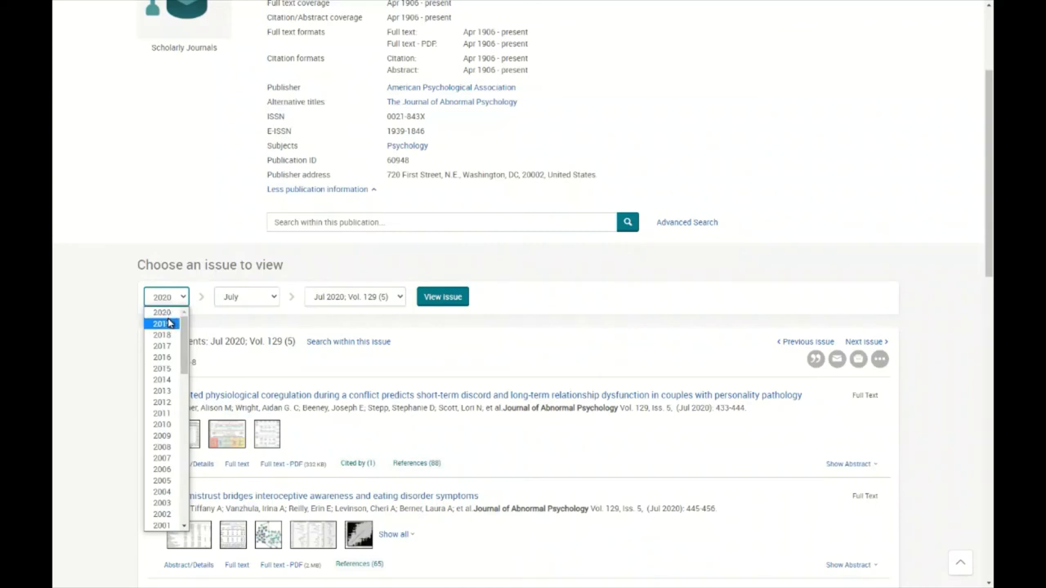
left_click(175, 301)
left_click(175, 299)
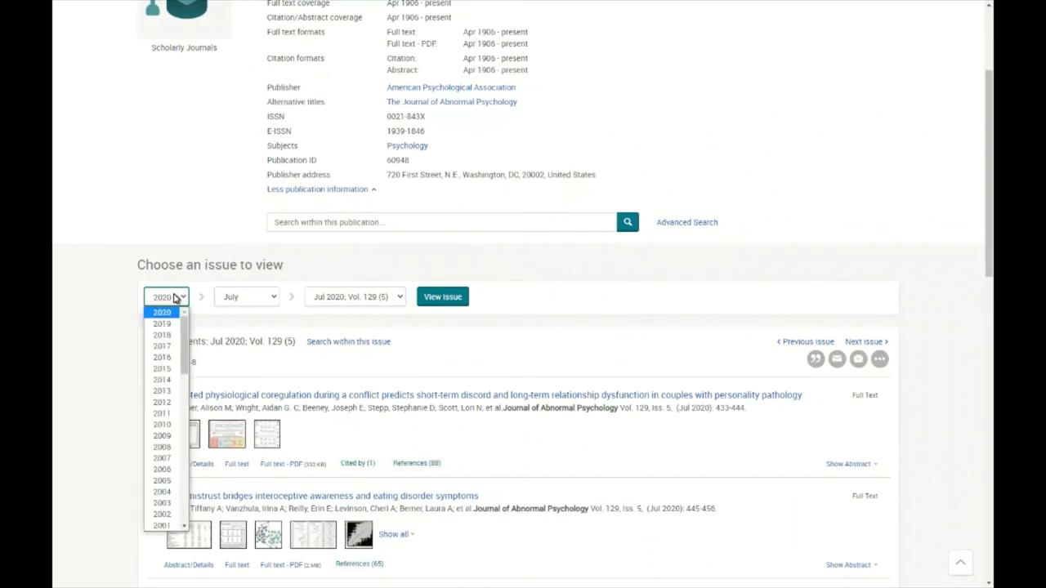
left_click(163, 325)
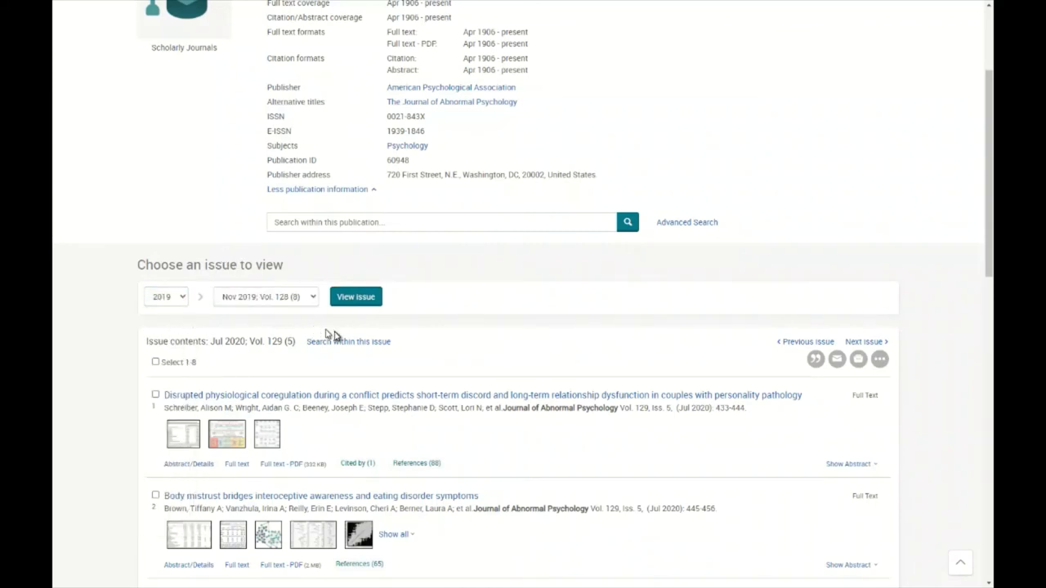
left_click(282, 301)
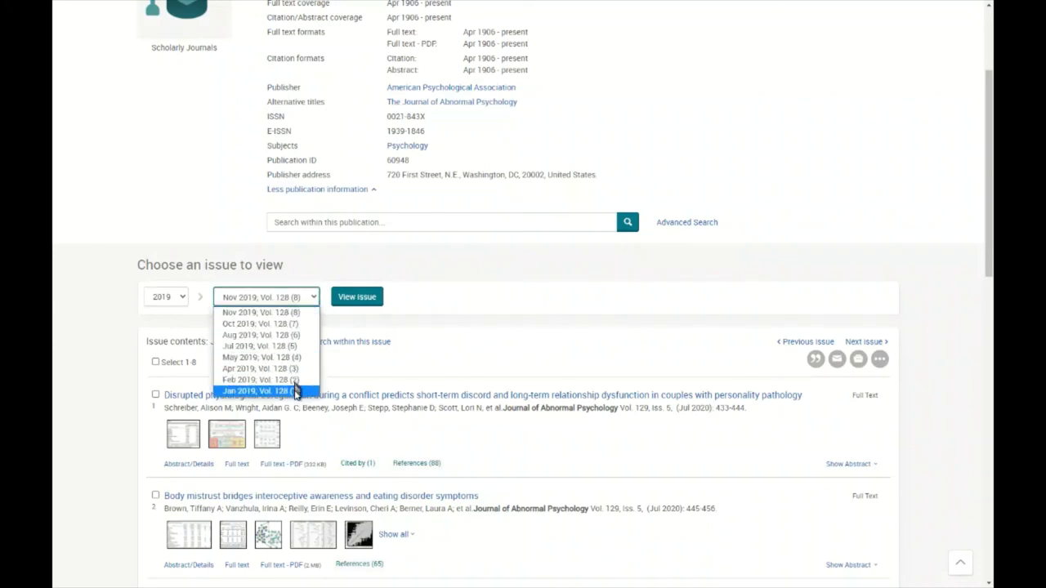
Step: Return to 2020 and browse the September issue dates, leaving them unchanged
left_click(181, 297)
left_click(180, 309)
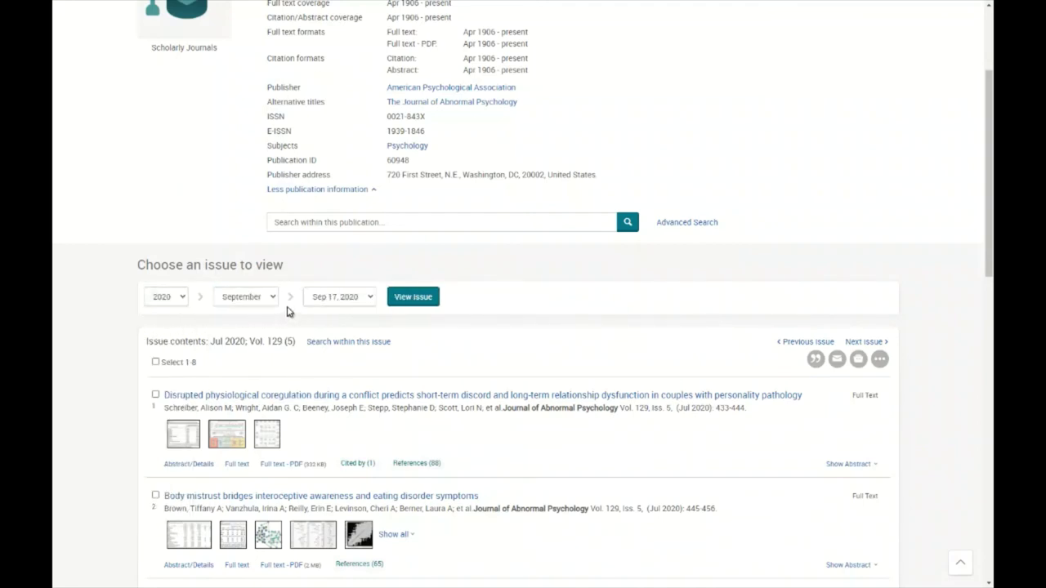
left_click(268, 299)
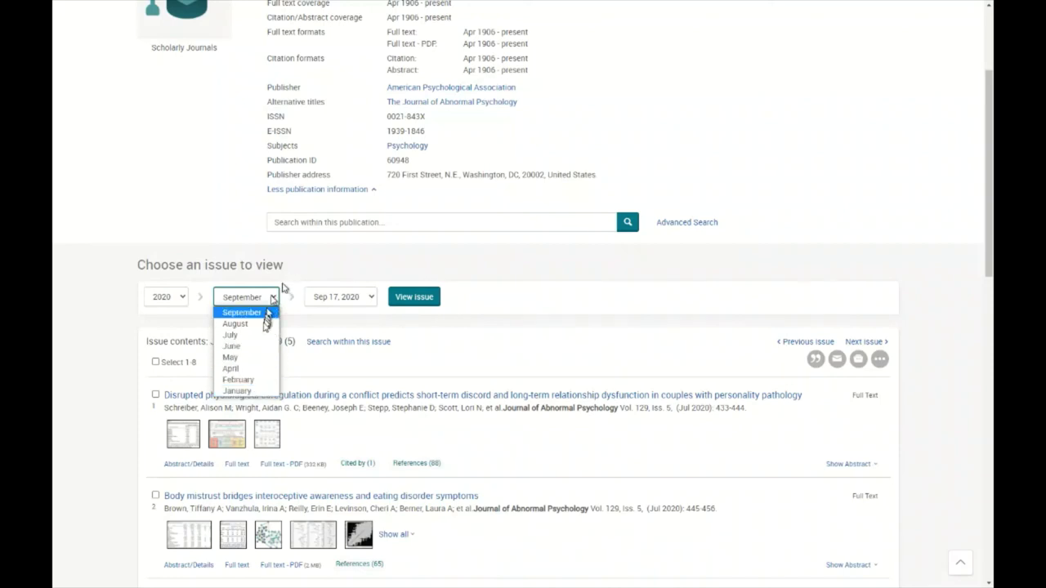
left_click(333, 323)
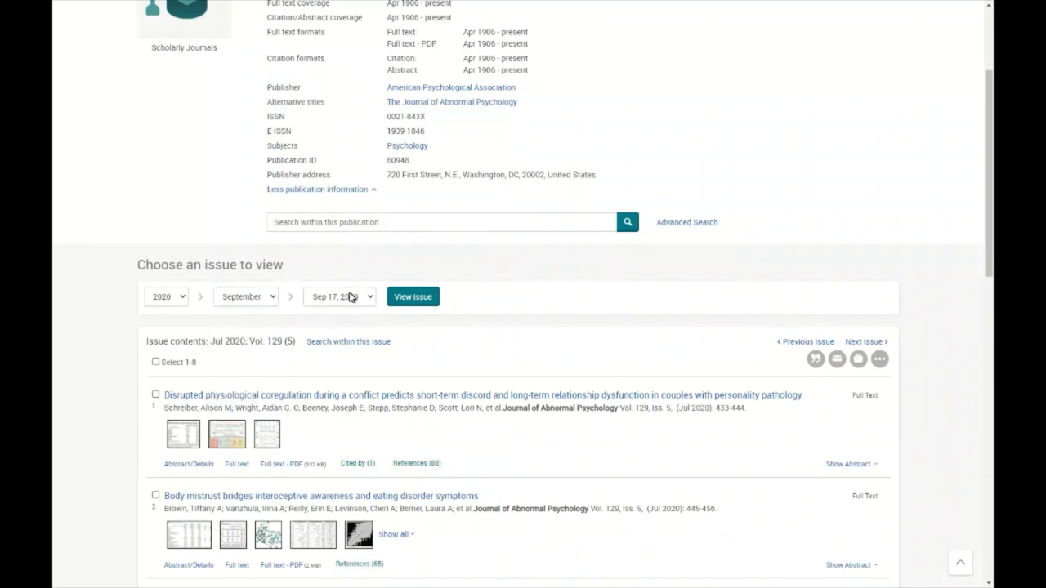
left_click(350, 297)
left_click(335, 264)
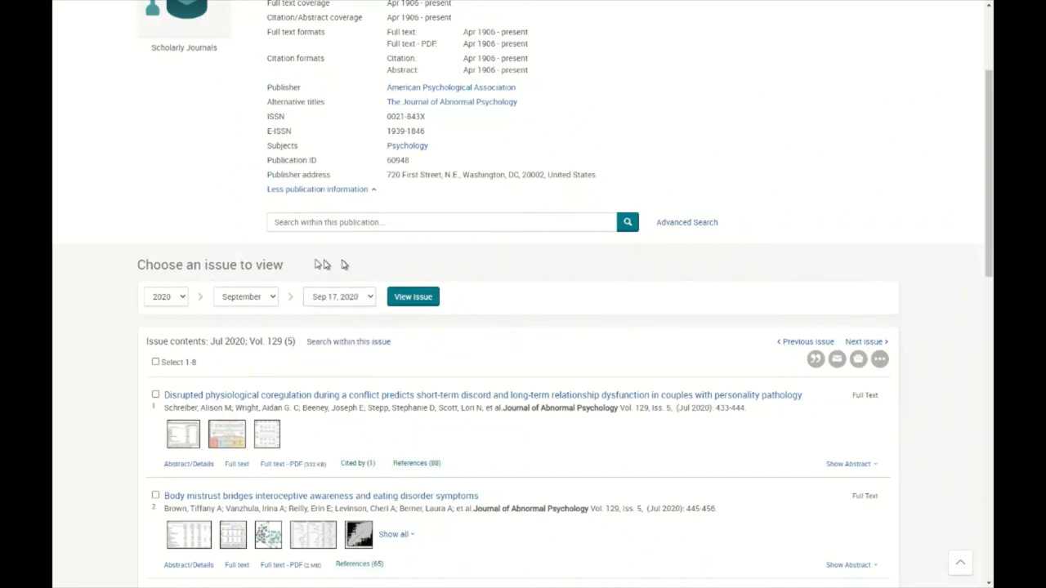
Step: Switch to 2019 and load the Feb 2019; Vol. 128 (2) issue
left_click(165, 291)
left_click(171, 327)
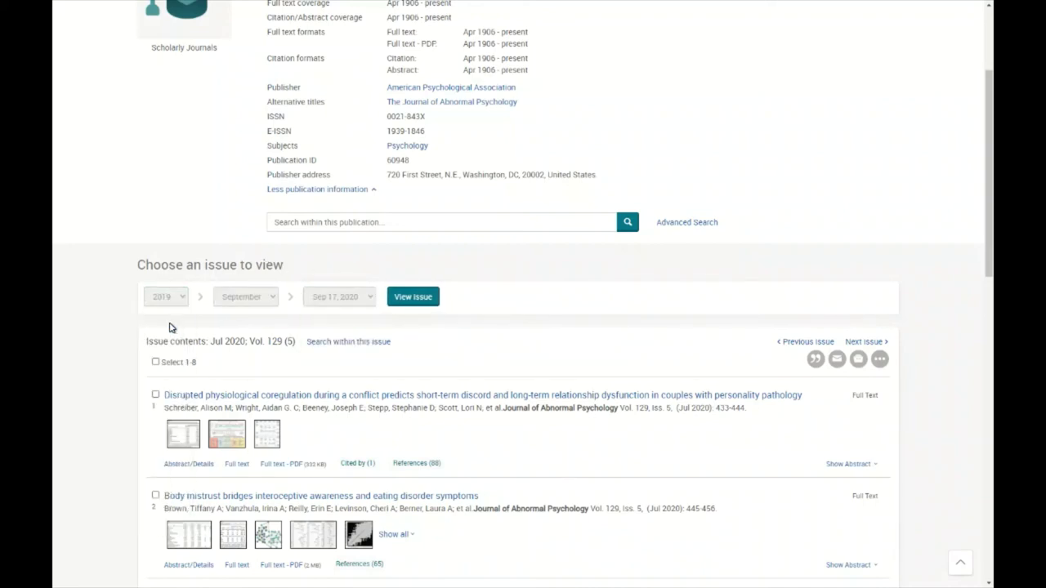
left_click(273, 302)
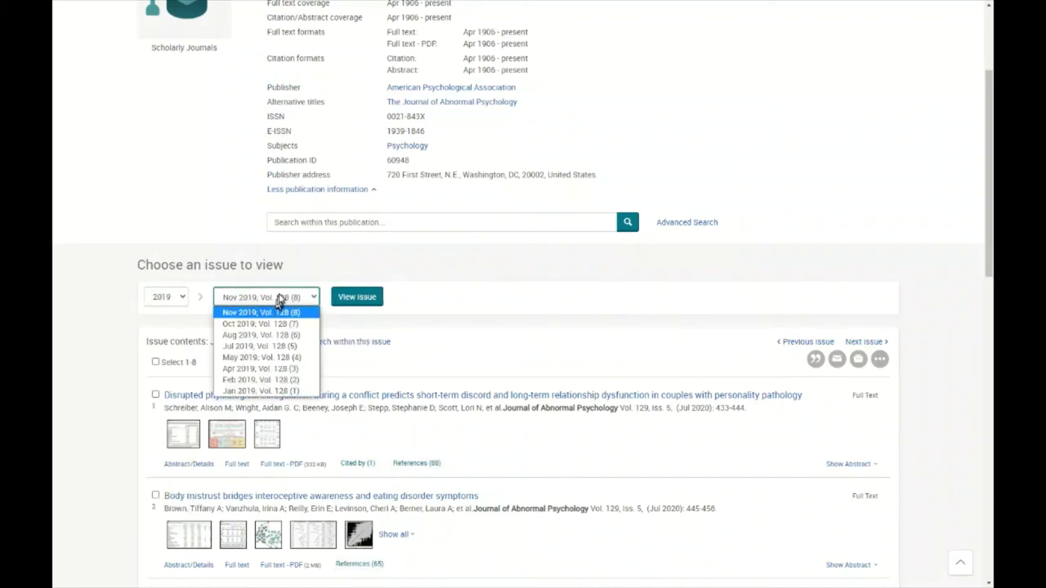
left_click(278, 346)
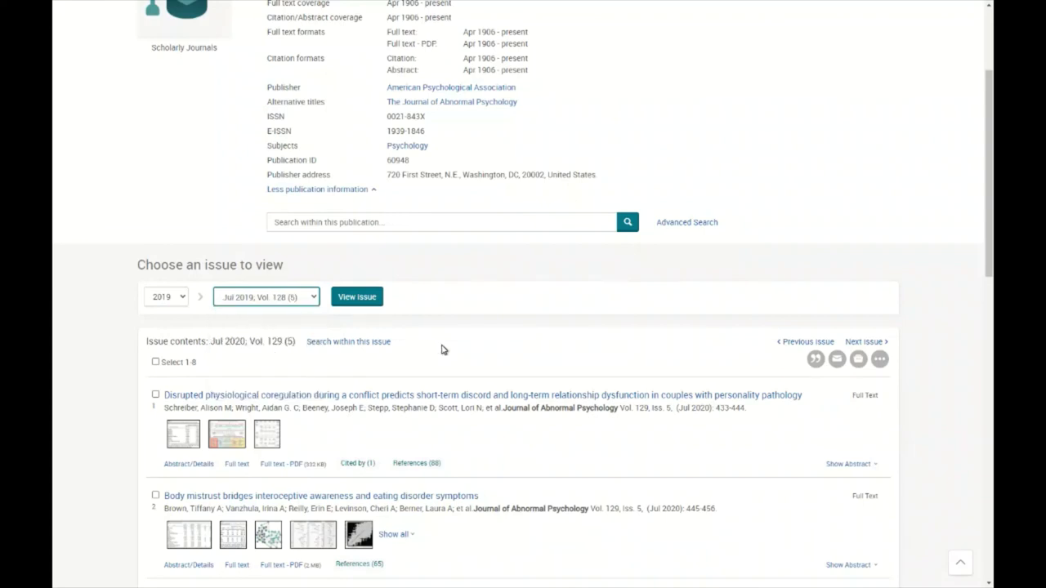
left_click(309, 300)
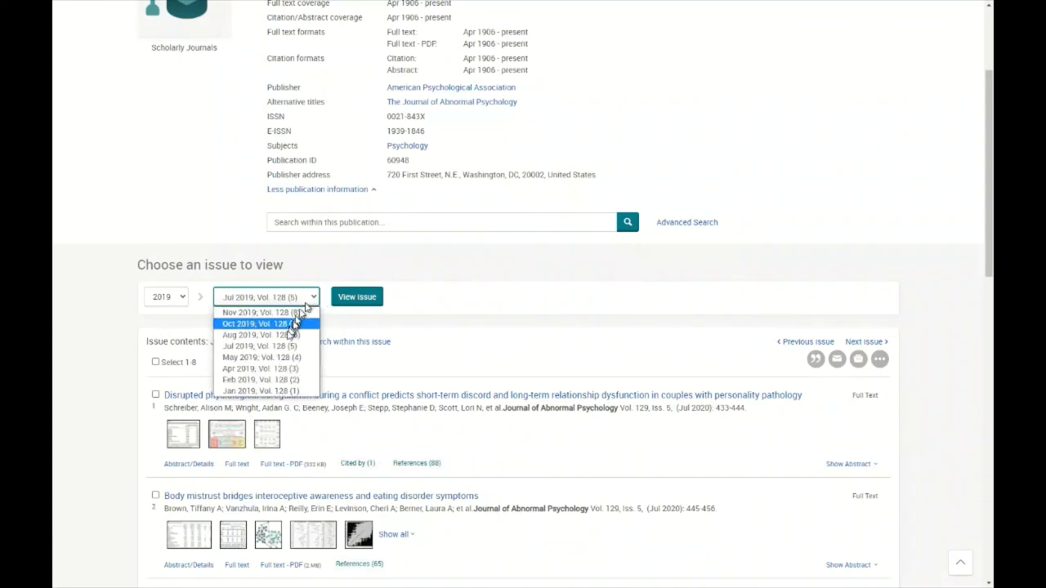
left_click(282, 380)
left_click(357, 301)
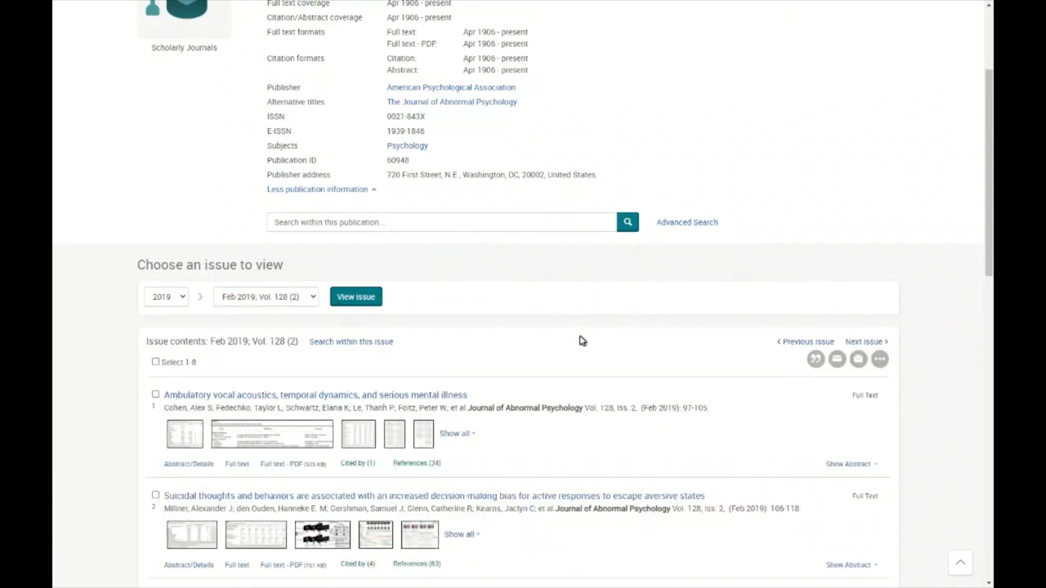
Step: Scroll through the 8 articles of the Feb 2019 issue and back up
scroll(580, 341, "down", 8)
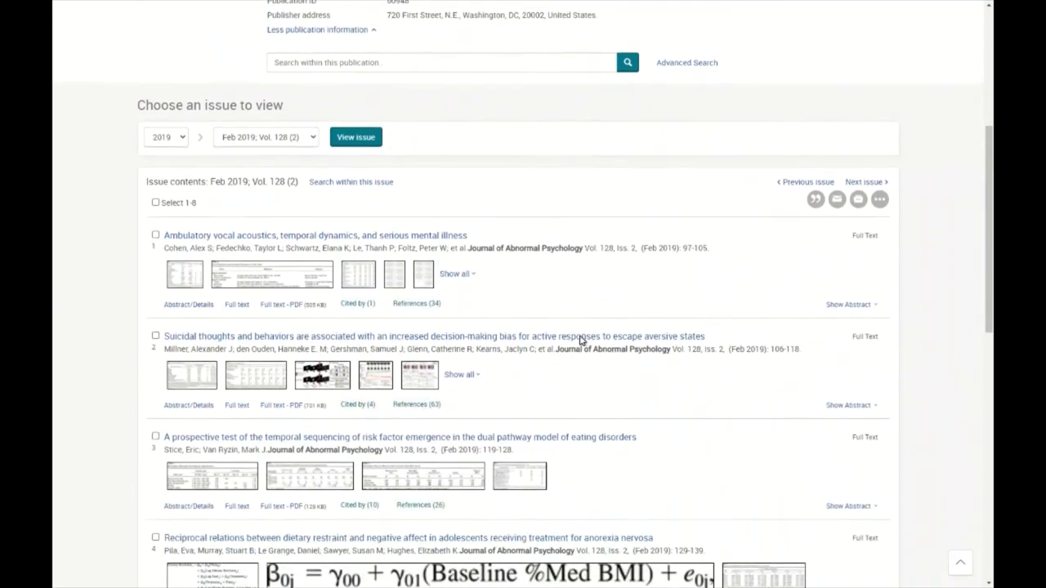
scroll(581, 340, "down", 2)
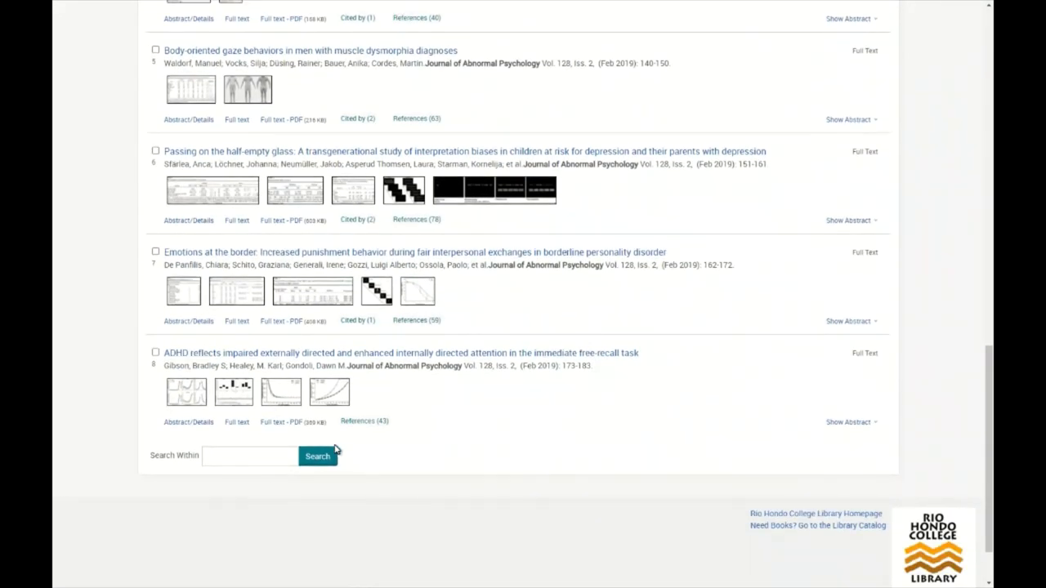
scroll(437, 432, "up", 5)
scroll(439, 431, "up", 7)
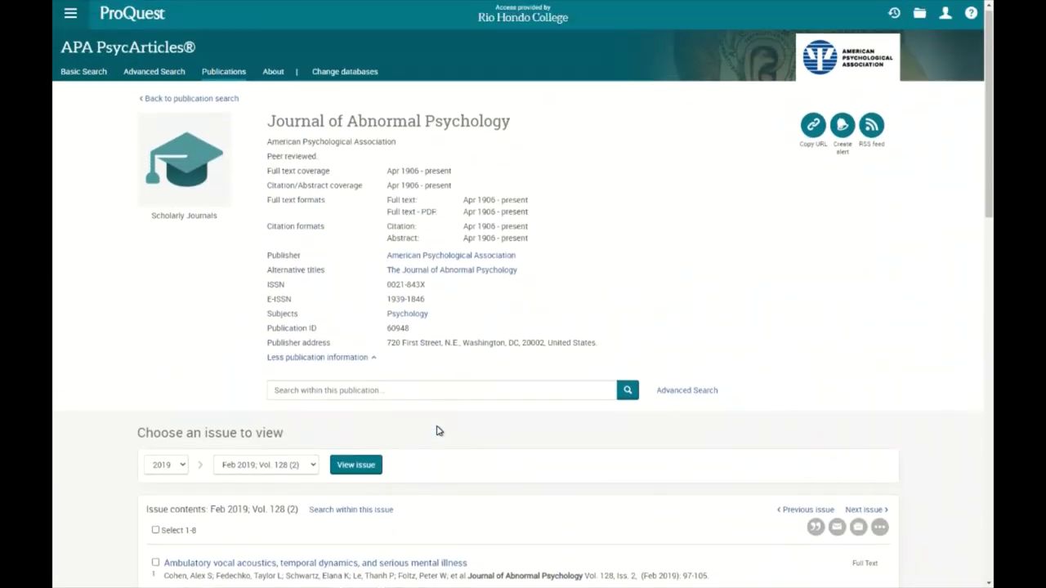
scroll(439, 431, "up", 1)
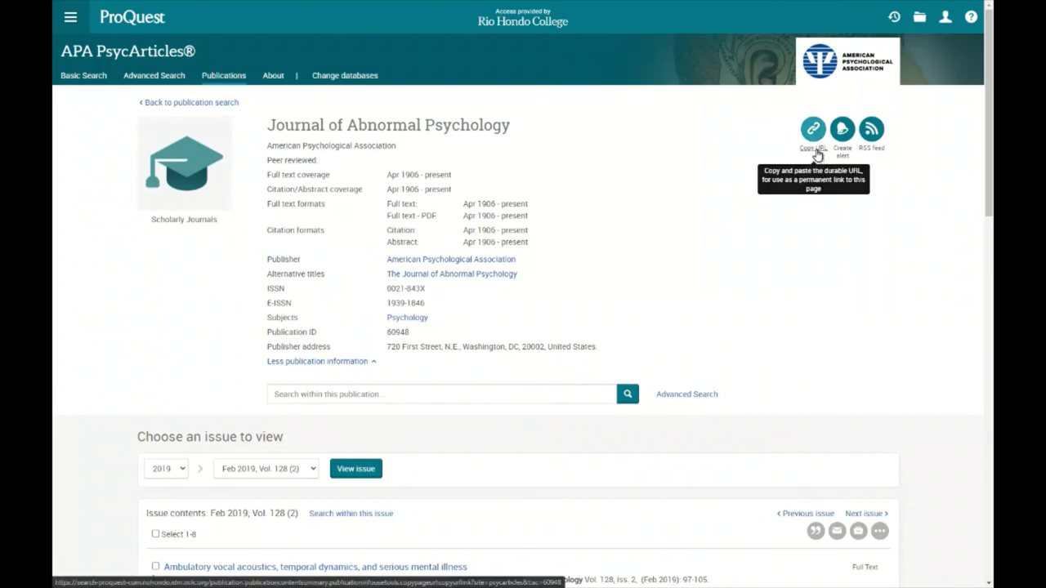
Step: Copy the Journal of Abnormal Psychology page's durable URL with the Copy URL icon
left_click(816, 155)
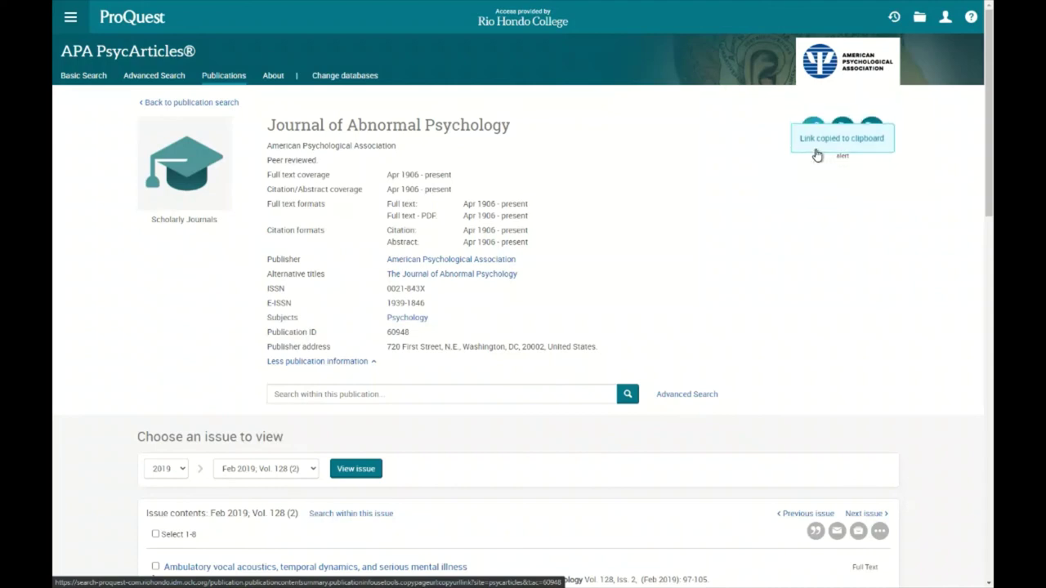